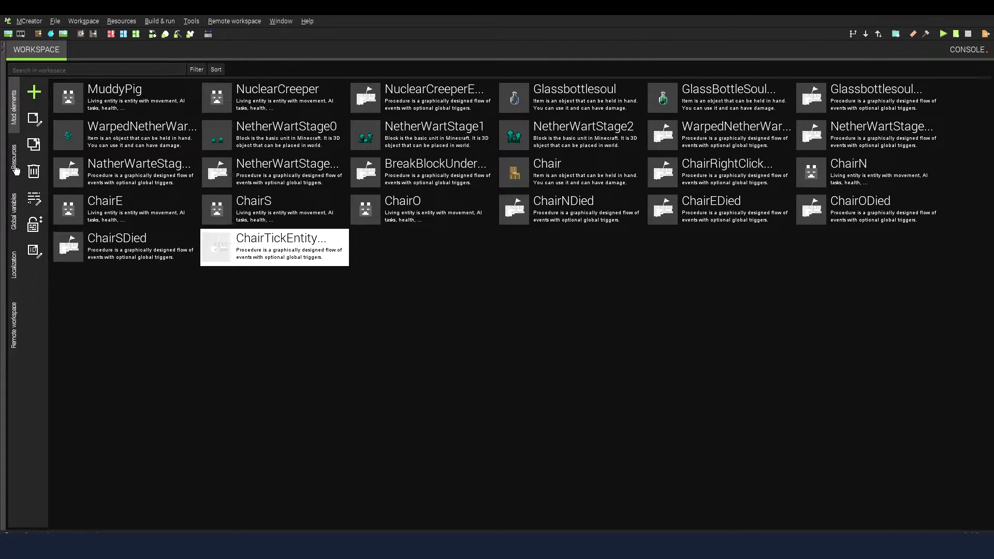
Look through the workspace's texture files, the texture import options and the imported 3D models
left_click(14, 170)
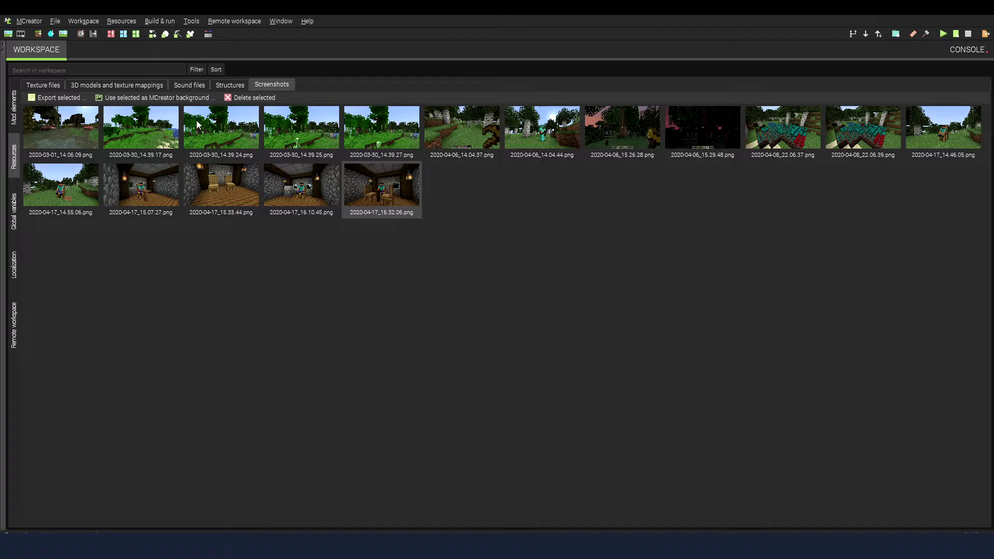
left_click(55, 84)
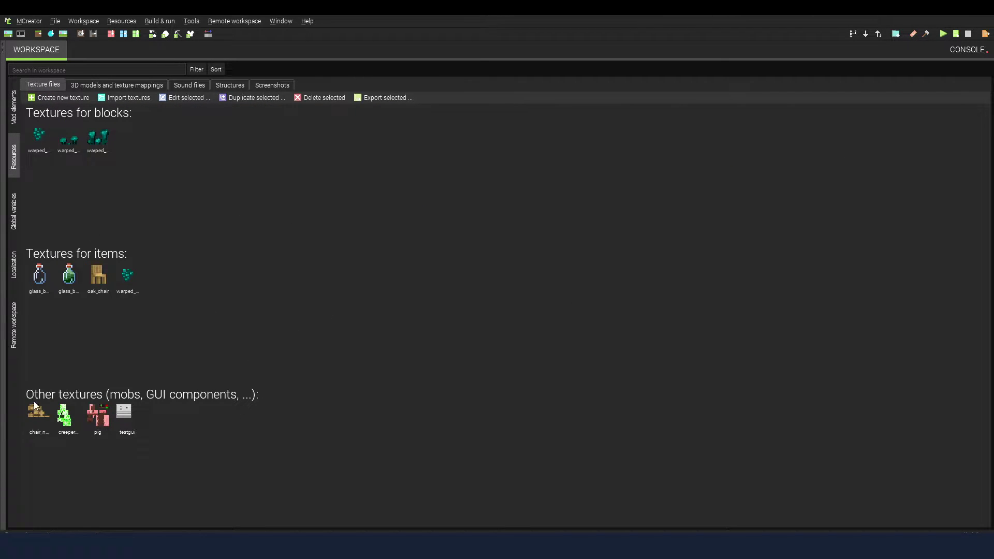
left_click(137, 97)
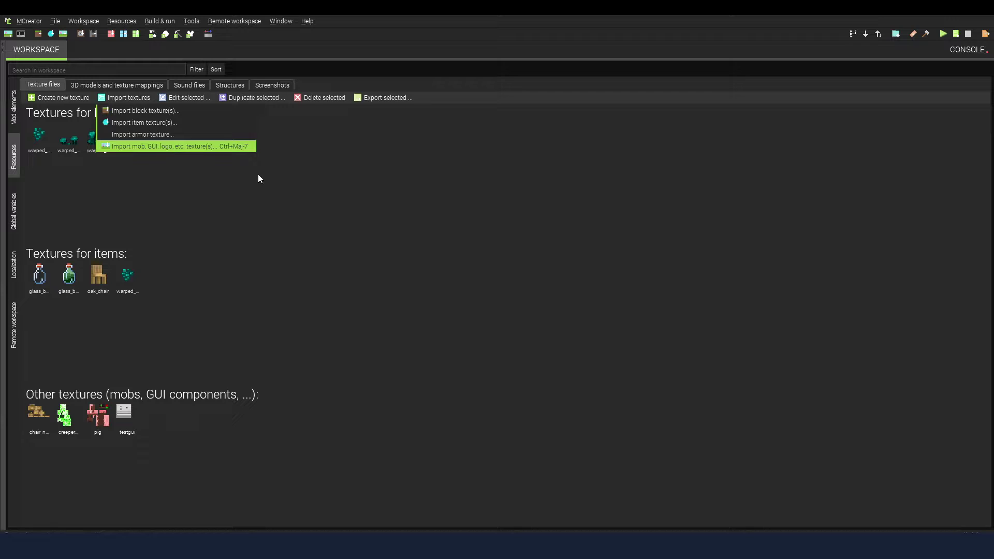
left_click(612, 246)
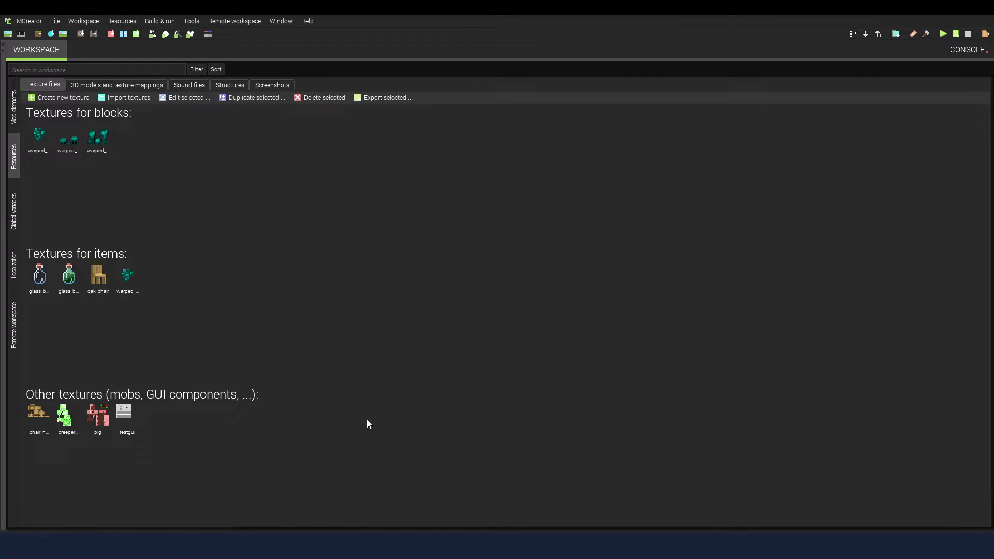
left_click(146, 86)
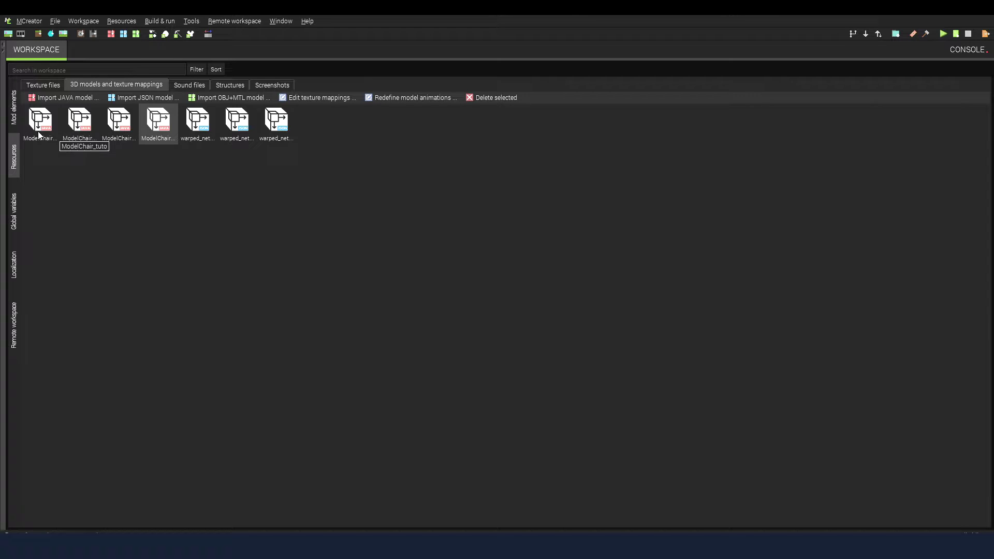
Go back to the mod elements and open the Chair item
left_click(12, 117)
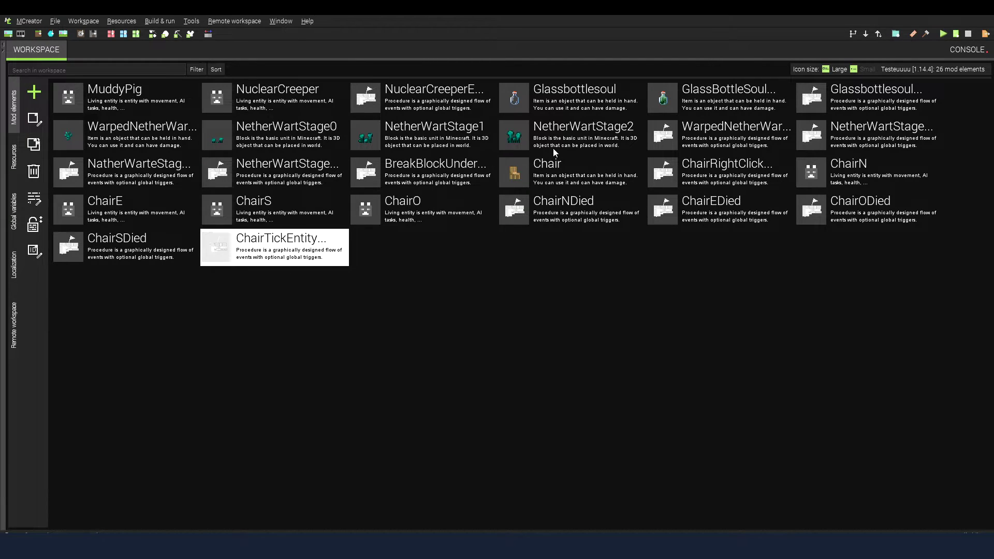
left_click(562, 170)
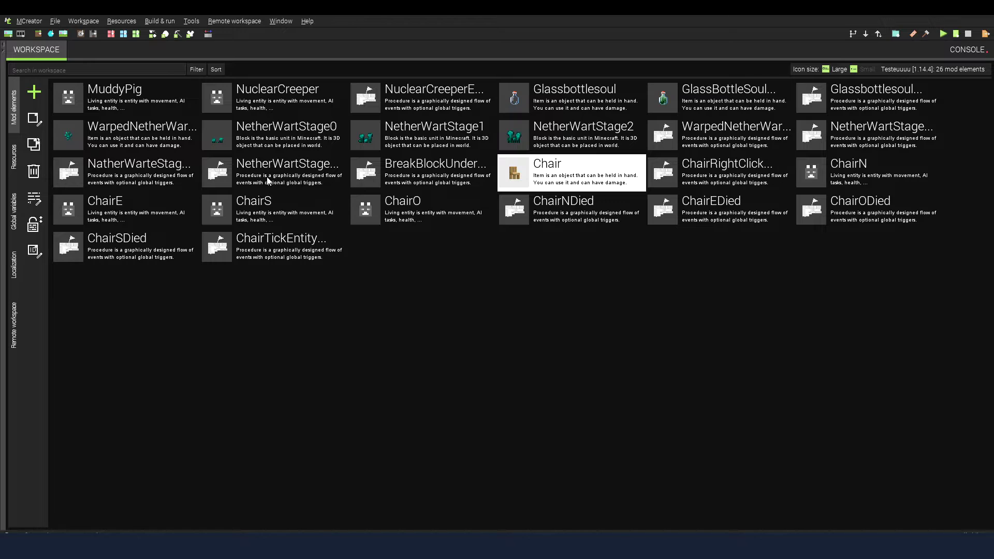
left_click(15, 103)
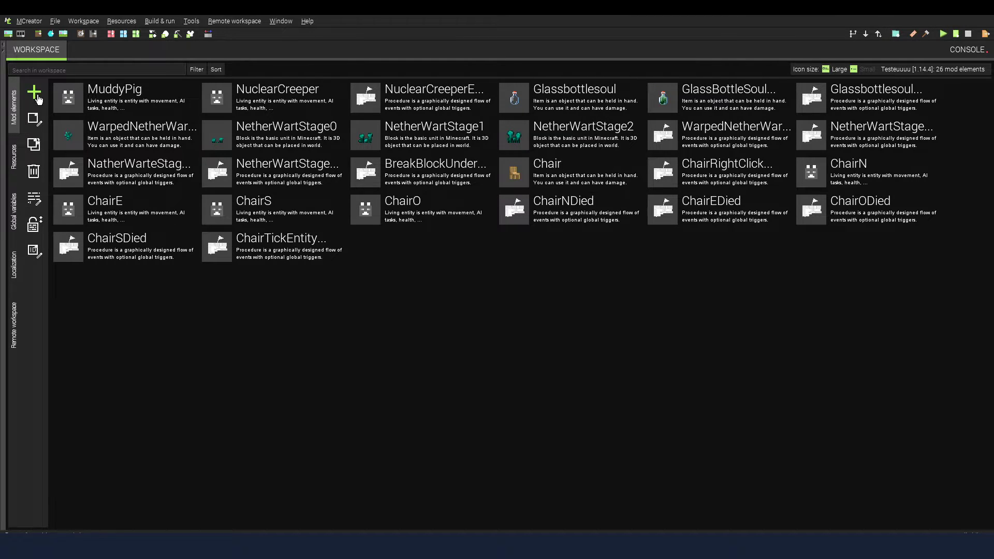
left_click(610, 174)
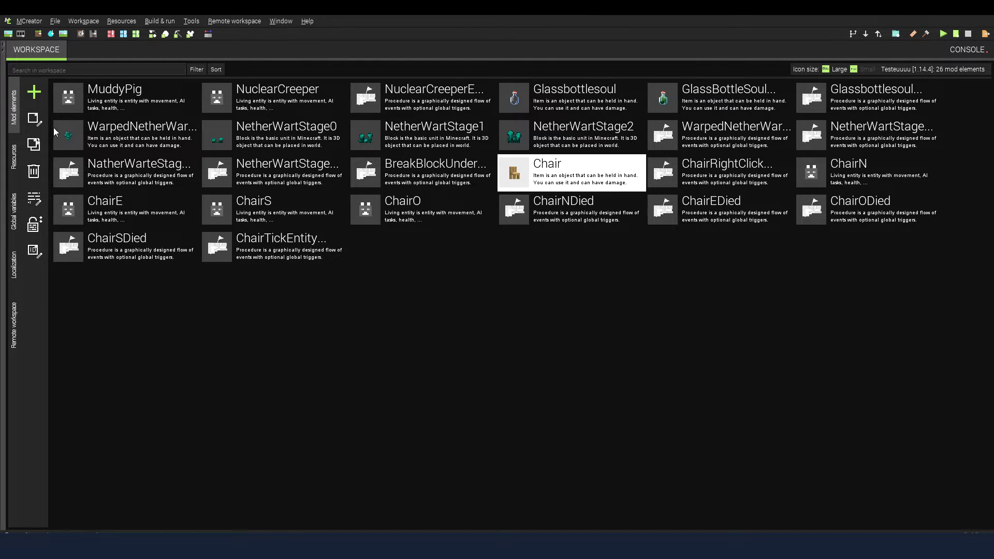
left_click(34, 92)
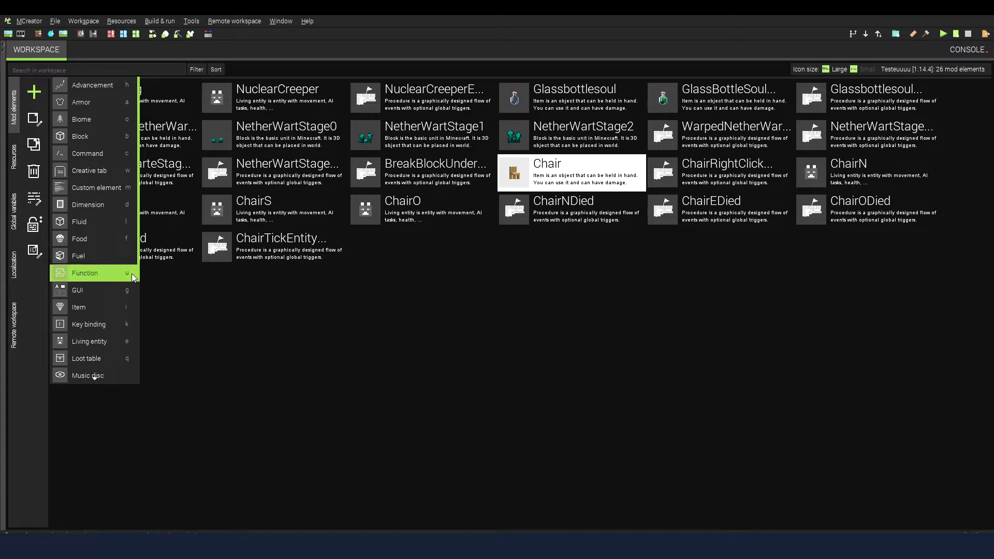
left_click(564, 322)
double_click(580, 178)
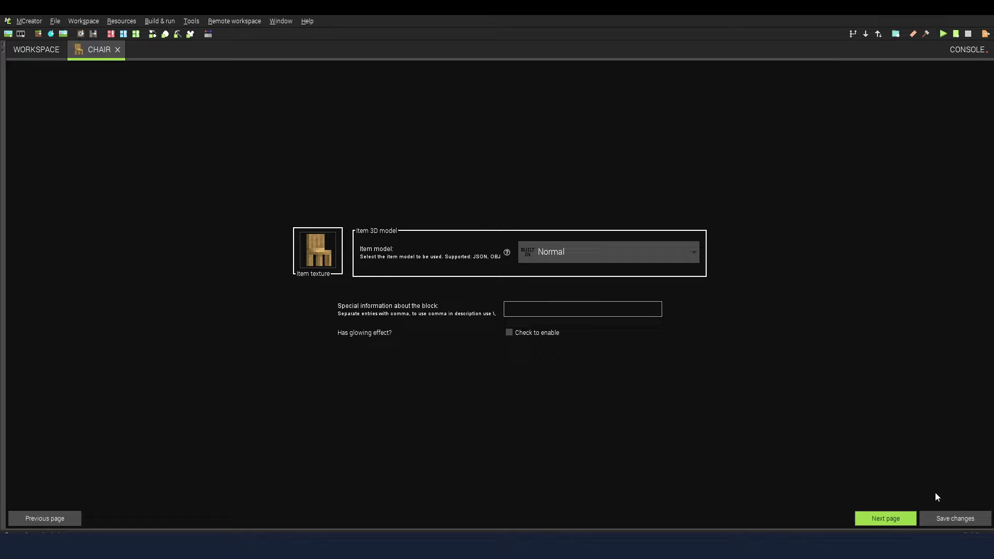
Review the Chair item's name, creative inventory tab, other properties and trigger procedures, and close the item
left_click(906, 523)
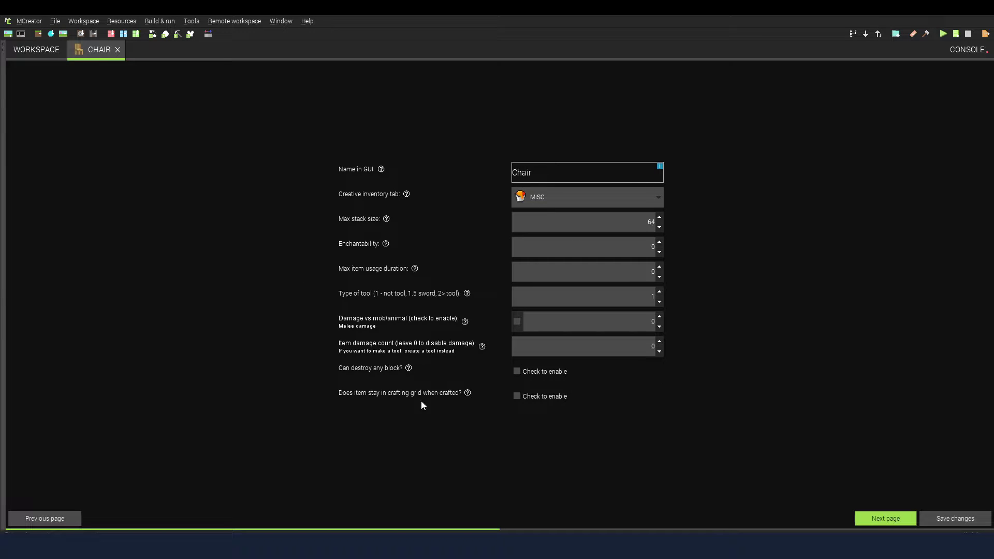
left_click(603, 202)
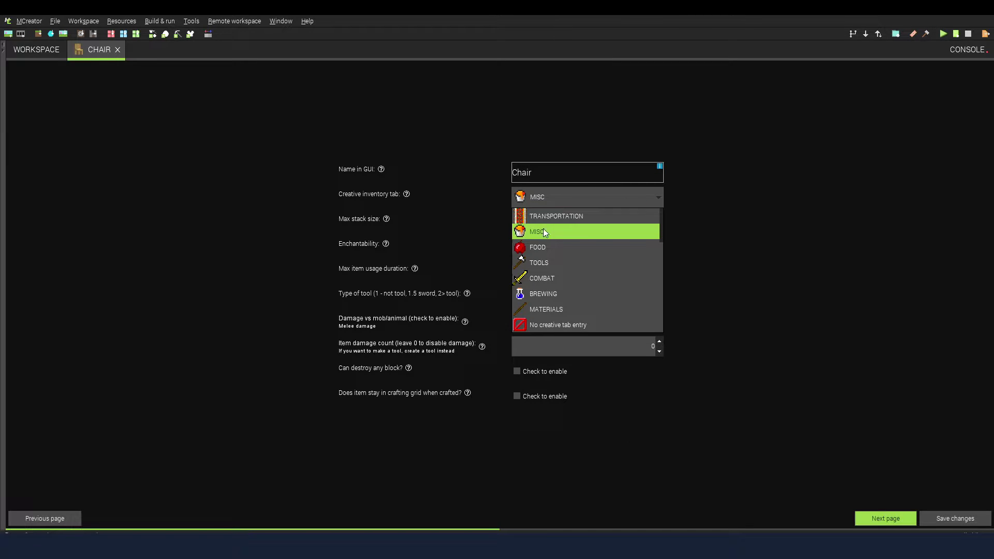
left_click(576, 233)
left_click(584, 200)
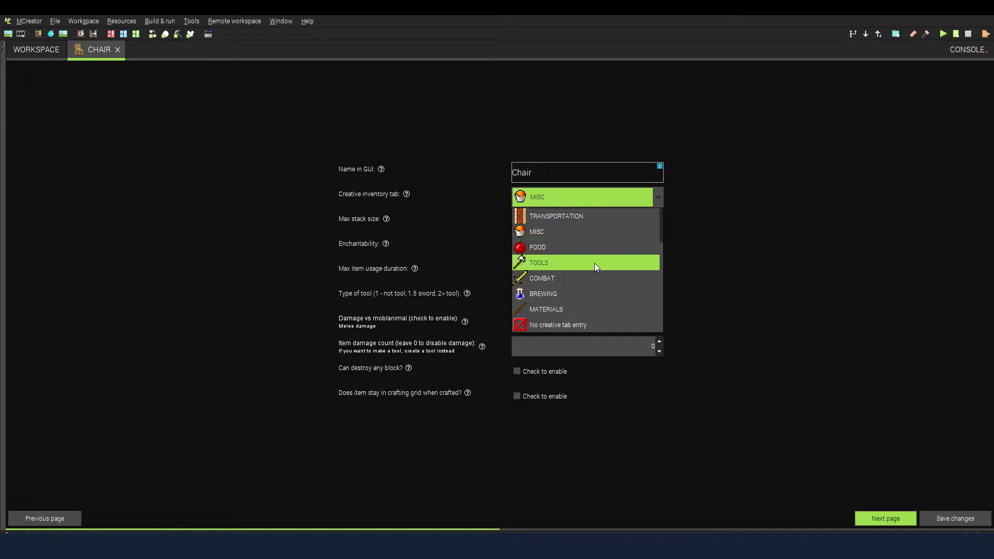
left_click(602, 200)
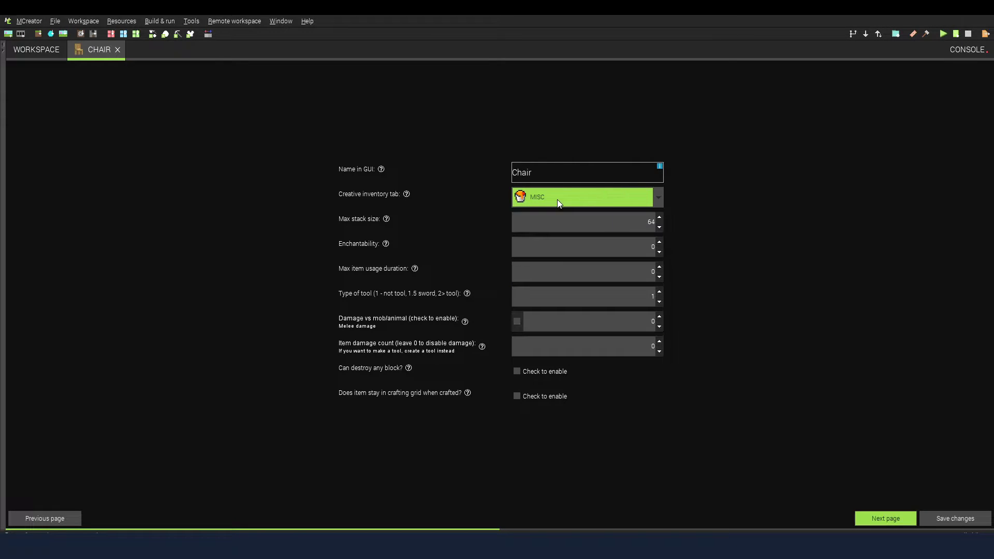
left_click_drag(545, 171, 506, 170)
left_click(552, 173)
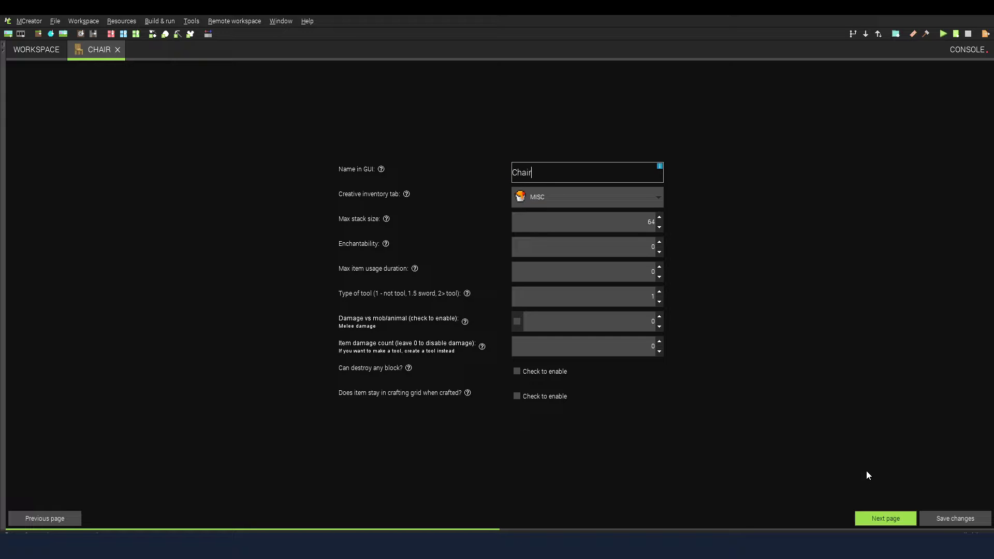
left_click(895, 519)
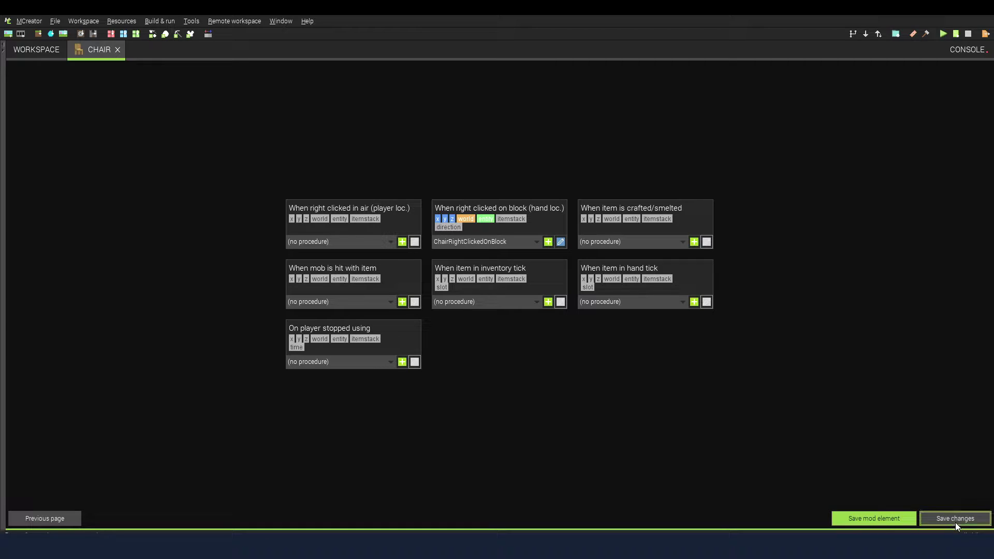
left_click(118, 50)
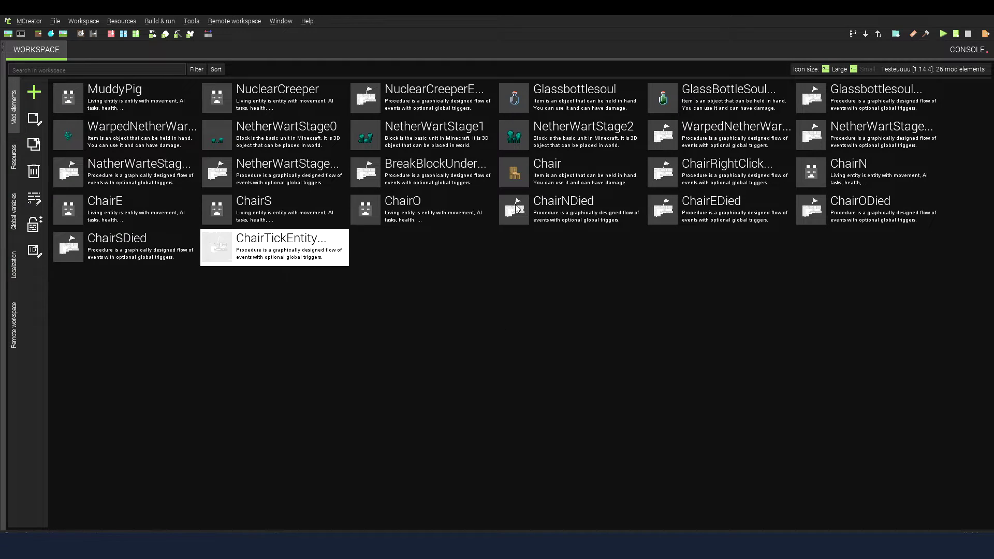
Open the ChairN living entity from the mod elements
left_click(744, 175)
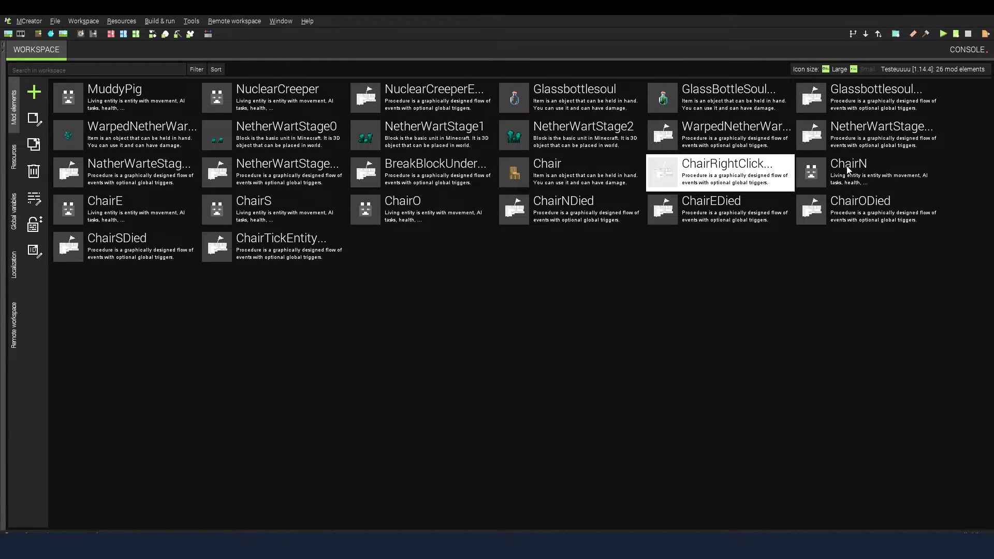
left_click(898, 171)
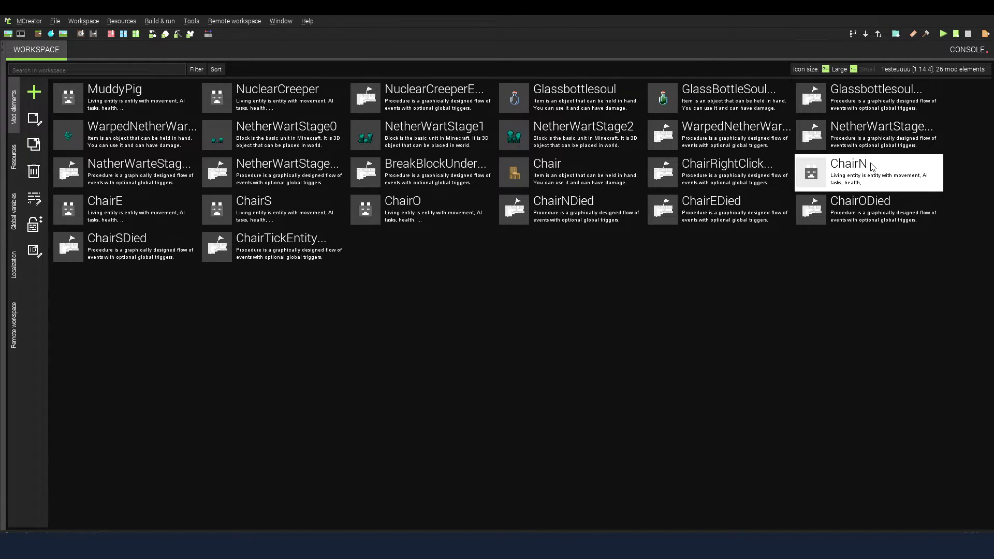
left_click(38, 95)
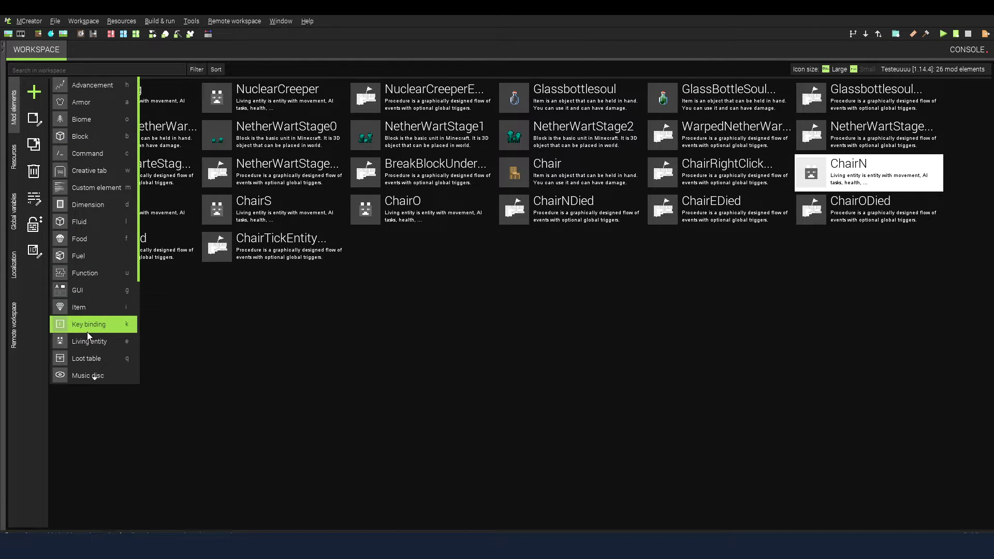
left_click(597, 315)
double_click(866, 171)
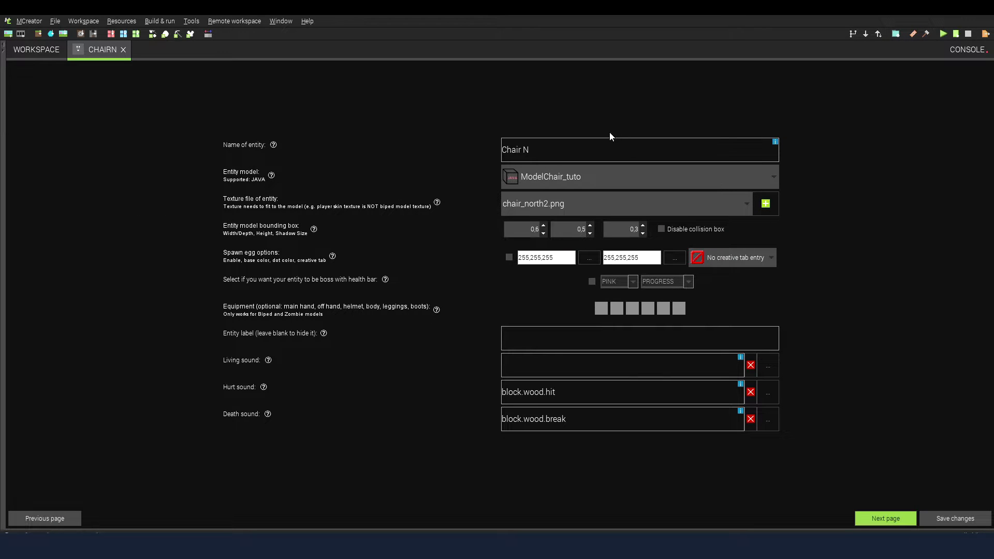
Review the ChairN entity's name and the available entity models, keeping ModelChair_tuto selected
triple_click(537, 153)
left_click(576, 153)
left_click(567, 170)
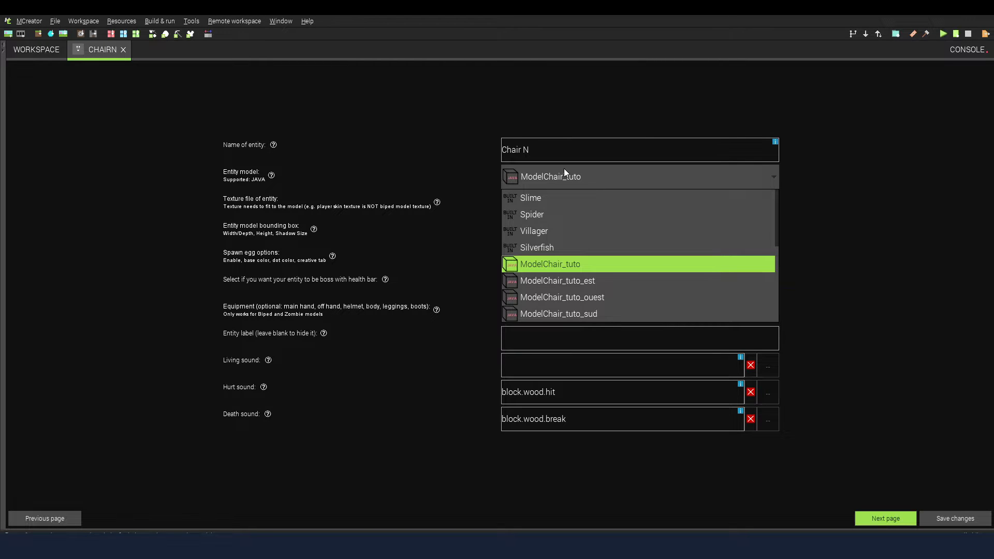
left_click(570, 173)
left_click(570, 173)
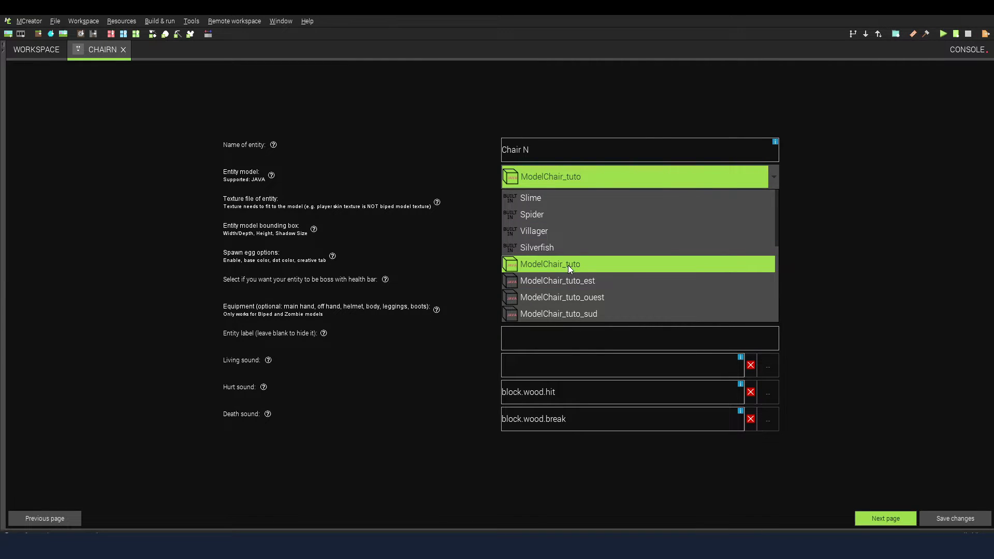
left_click(600, 265)
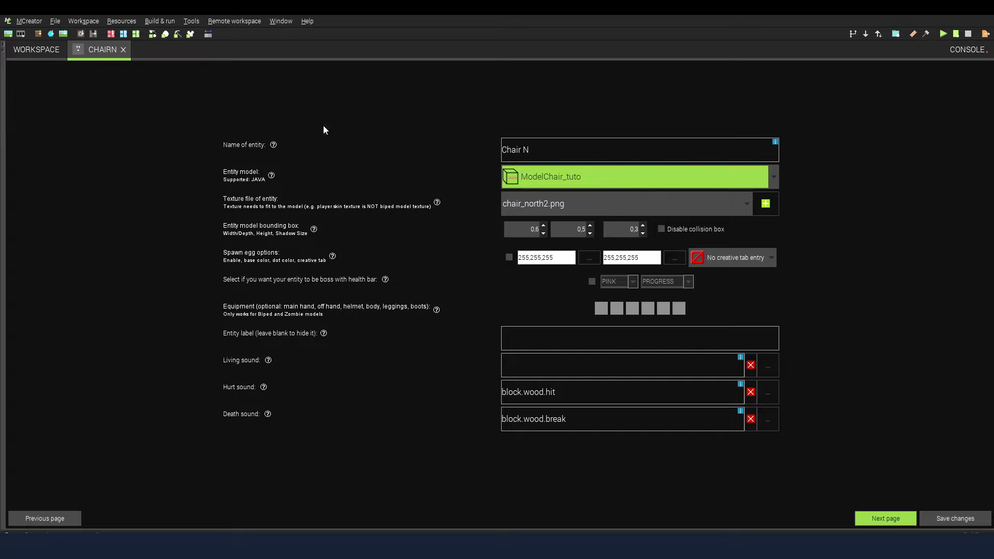
Check the ChairN entity's texture choices, keeping chair_north2.png, and inspect its bounding box settings
left_click(632, 207)
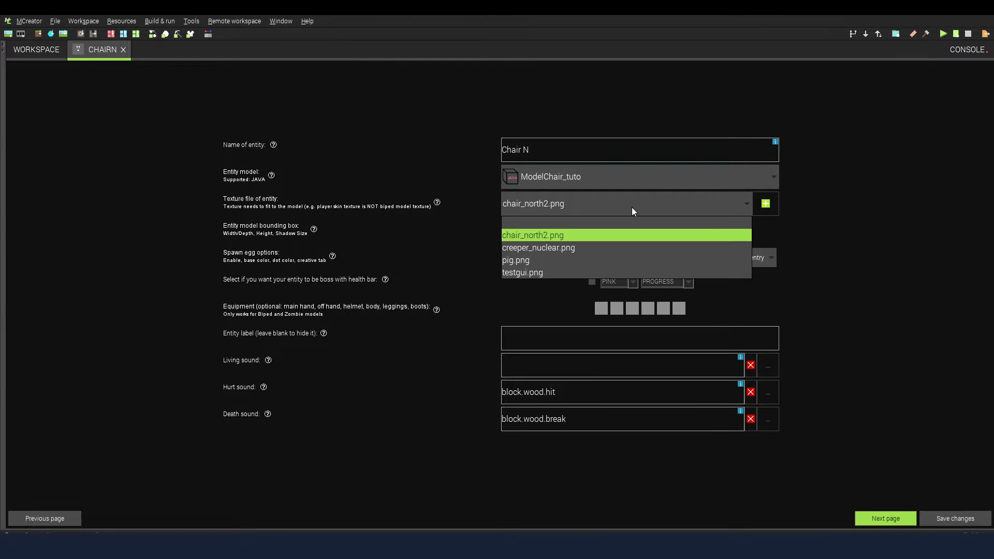
left_click(612, 207)
left_click(532, 206)
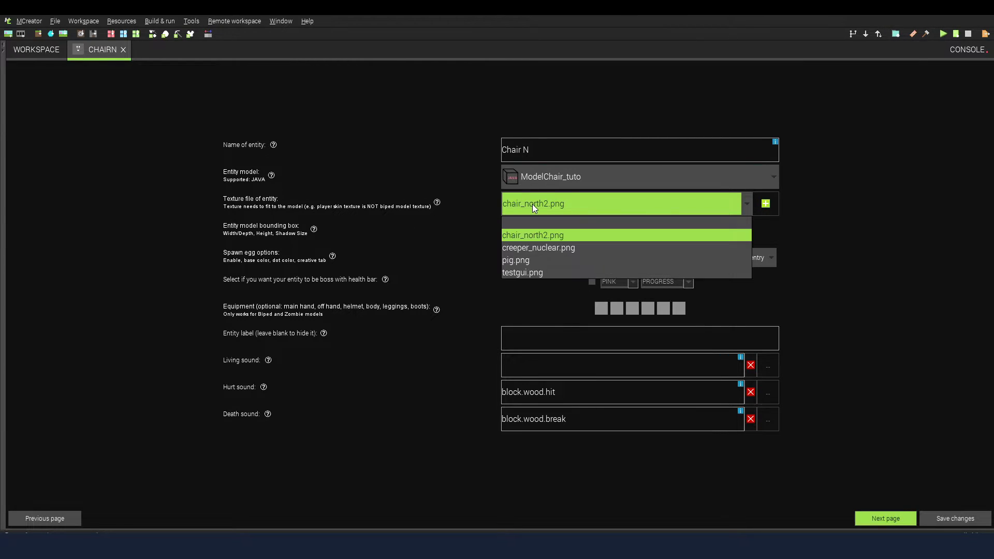
left_click(570, 207)
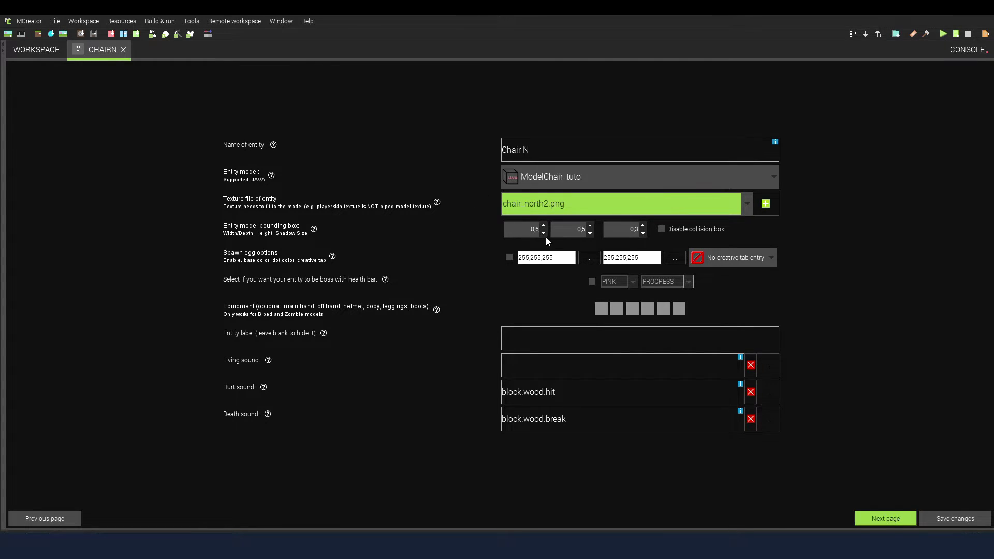
left_click(566, 224)
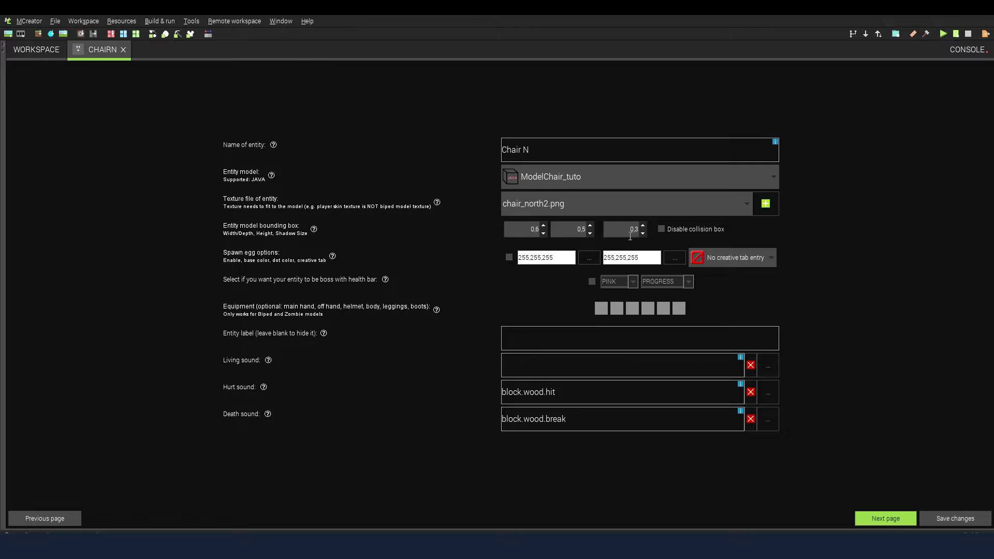
Inspect the ChairN entity's collision box and spawn egg options, keeping No creative tab entry
left_click(688, 232)
left_click(508, 256)
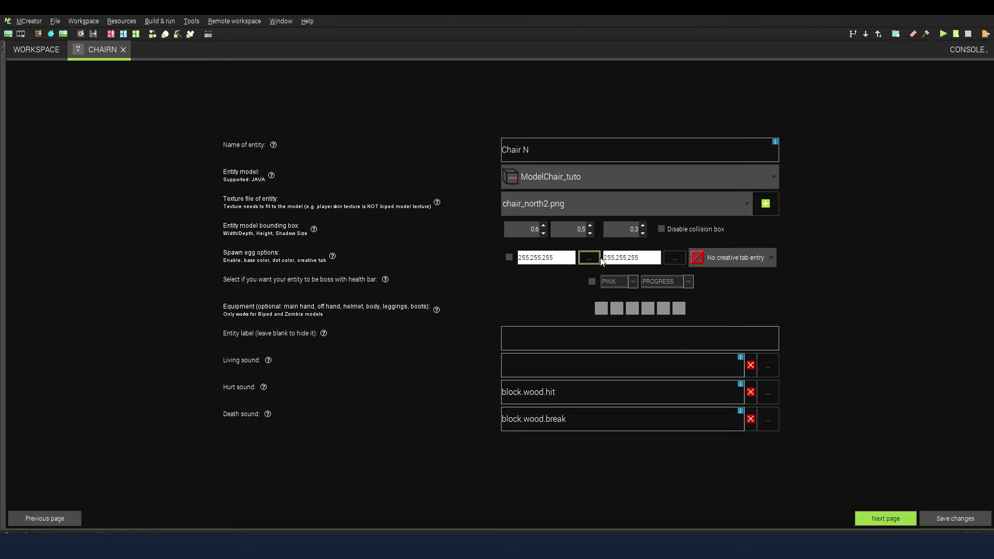
left_click(705, 257)
left_click(757, 384)
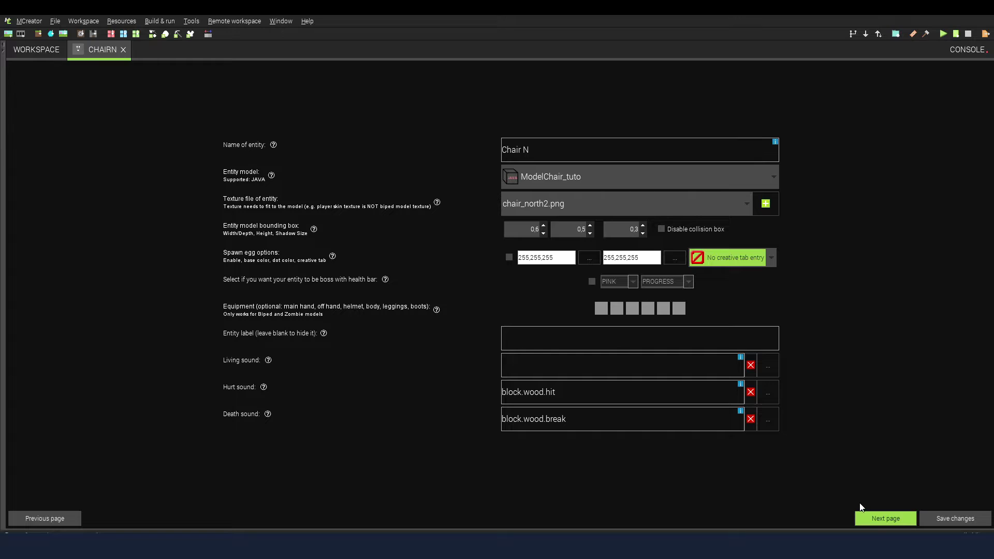
Examine the ChairN entity's behavioural characteristics and creature type, keeping Creature and UNDEFINED
left_click(872, 522)
left_click(555, 151)
left_click(551, 157)
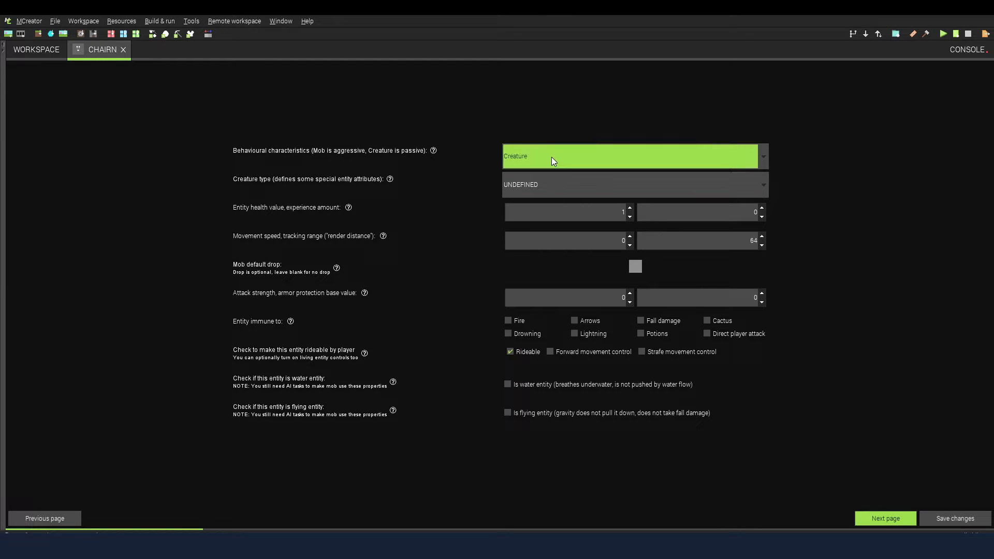
left_click(533, 185)
left_click(530, 182)
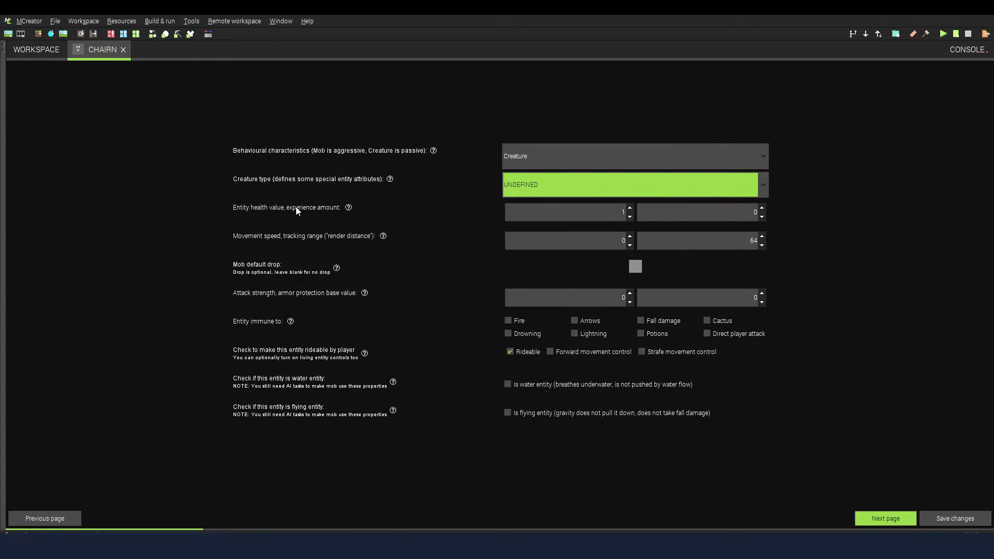
Review the ChairN entity's health, movement speed, tracking range, attack strength and armor values, and continue to the following settings pages
double_click(624, 212)
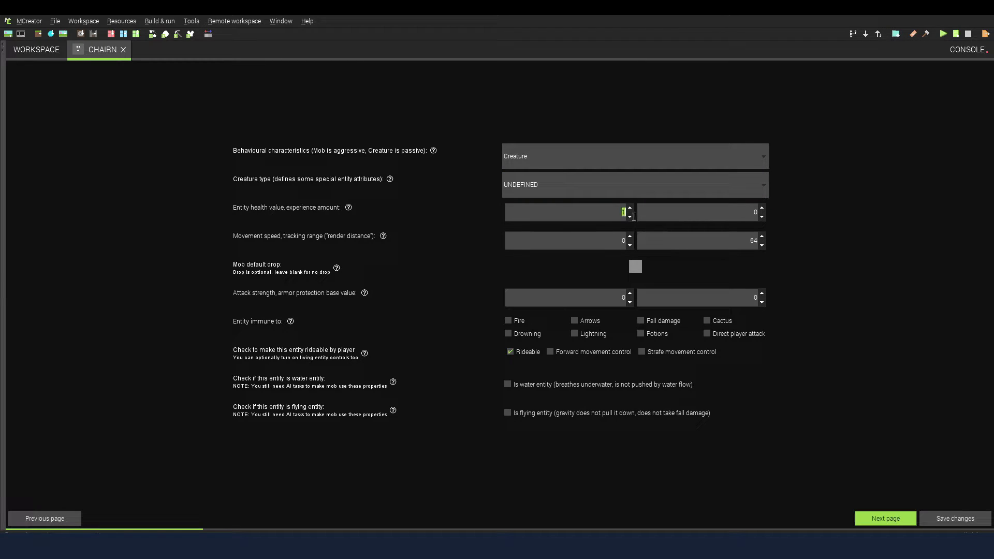
left_click(615, 215)
double_click(745, 242)
left_click(613, 243)
left_click(589, 293)
left_click(725, 297)
left_click(885, 519)
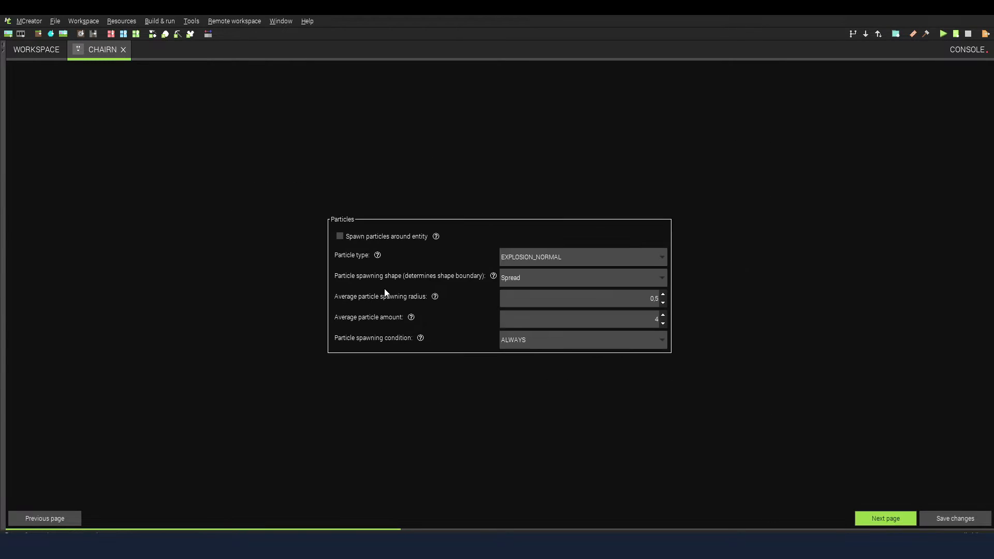
Review the ChairN entity's particle, event procedure, AI task and spawning settings, and close the entity
left_click(886, 518)
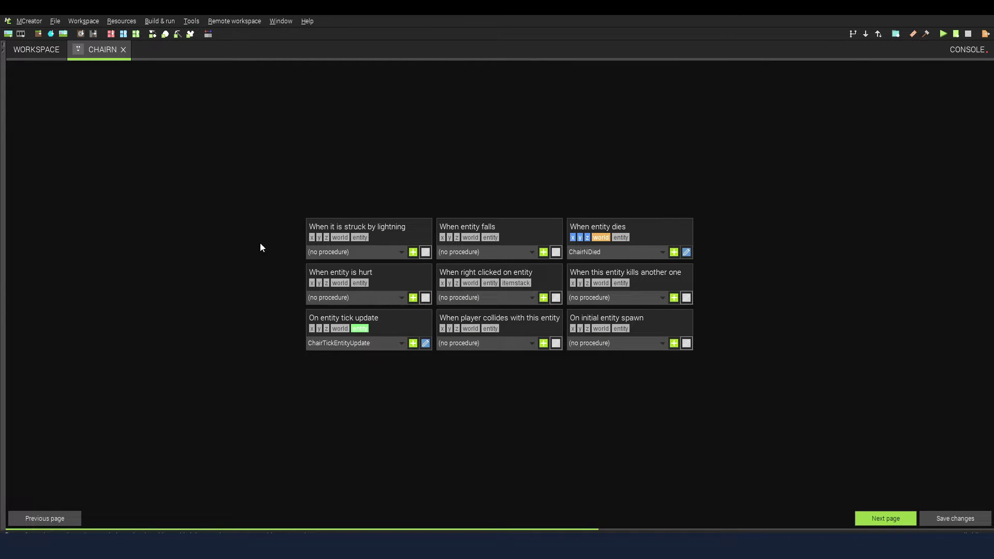
left_click(878, 521)
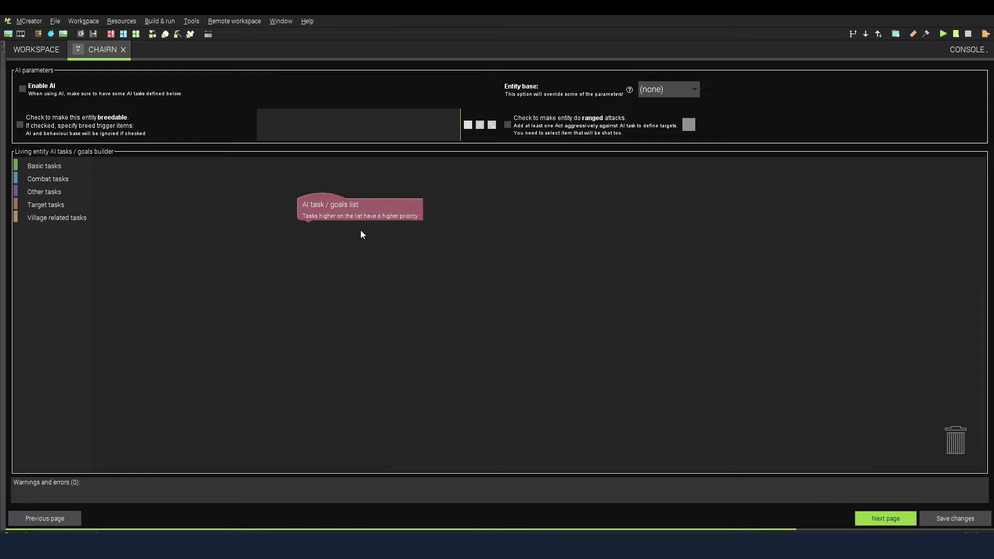
left_click(328, 212)
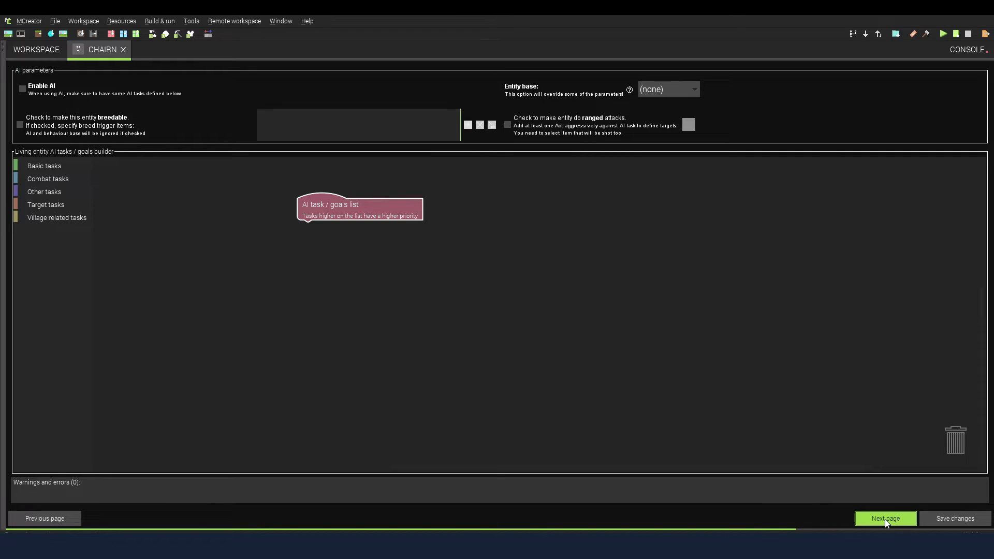
left_click(902, 521)
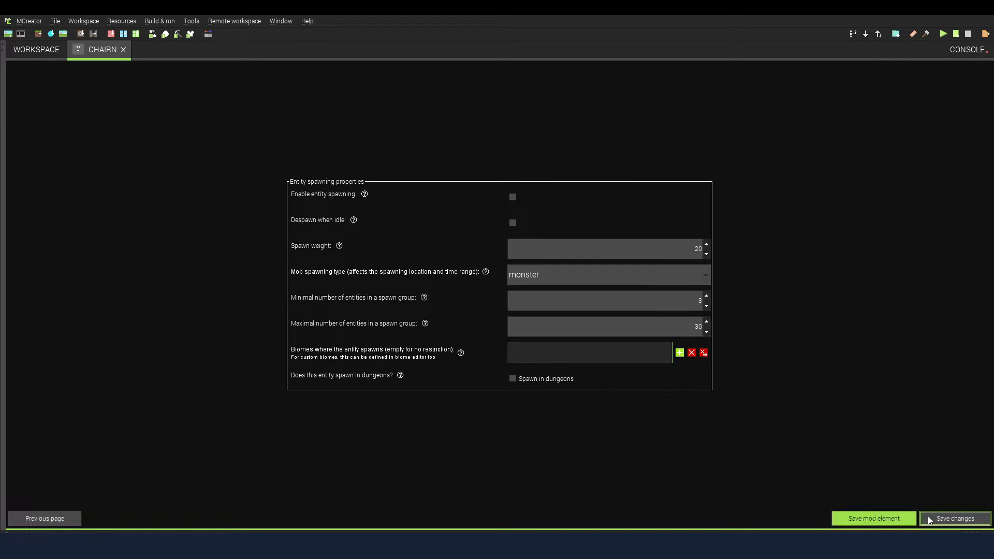
left_click(124, 52)
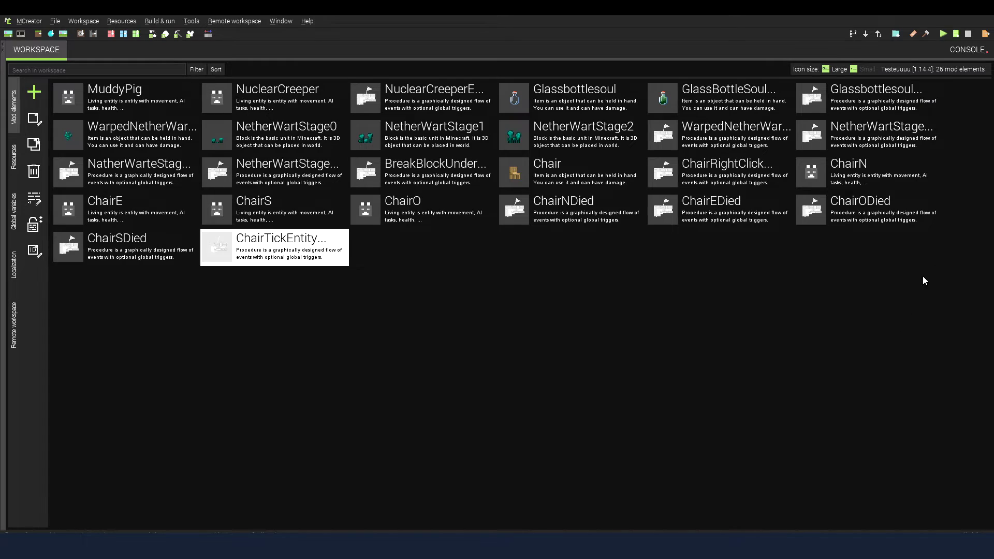
Open the ChairE entity and inspect its name and model choices, keeping Chair N and ModelChair_tuto_est
left_click(849, 171)
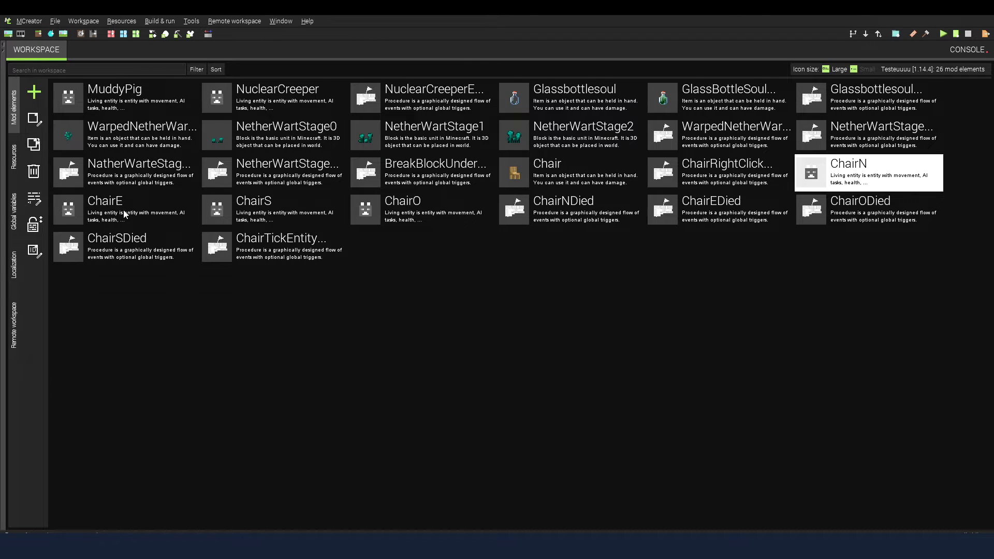
double_click(106, 205)
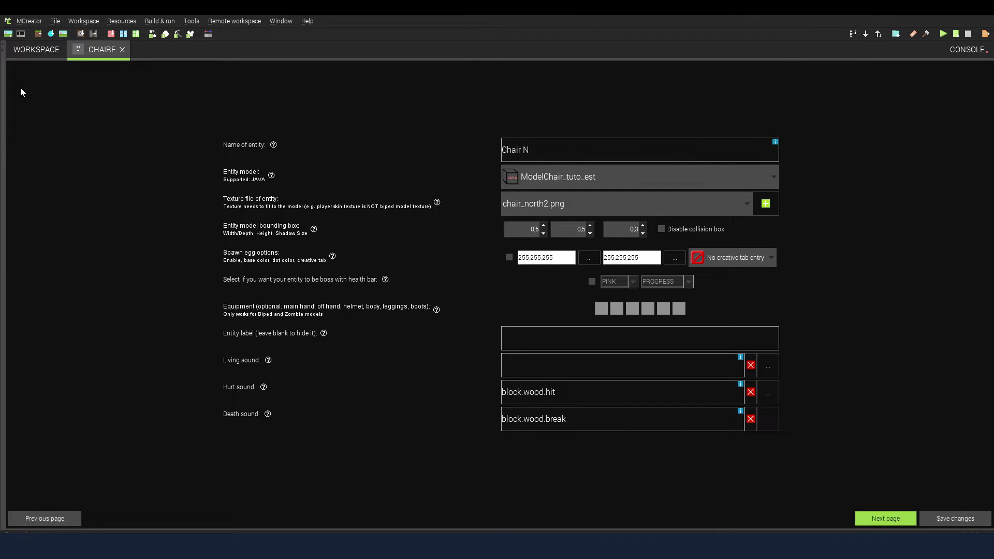
left_click(544, 150)
key("ctrl+a")
left_click(551, 150)
left_click(621, 178)
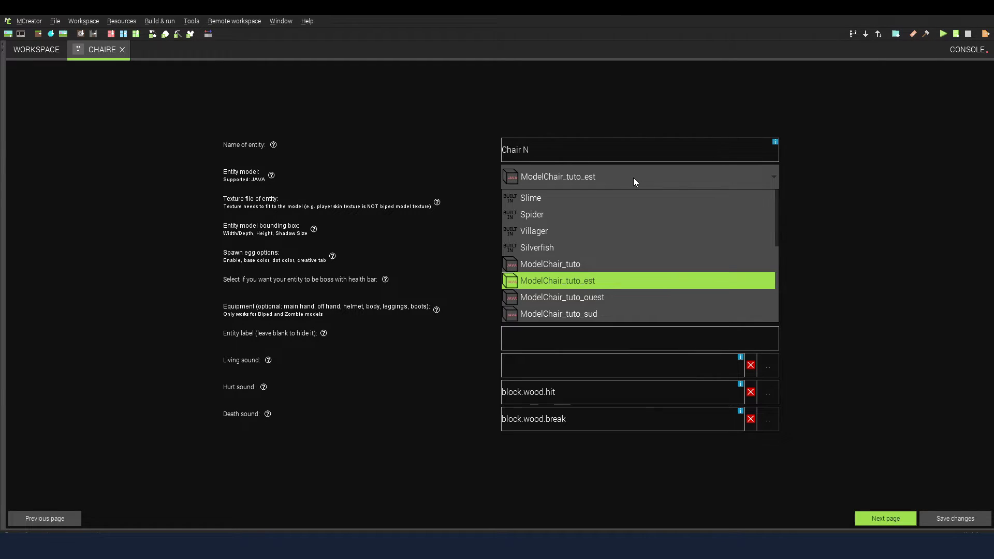
left_click(591, 280)
Check the ChairE entity's texture choices, keeping chair_north2.png, and close the entity
left_click(536, 203)
left_click(548, 206)
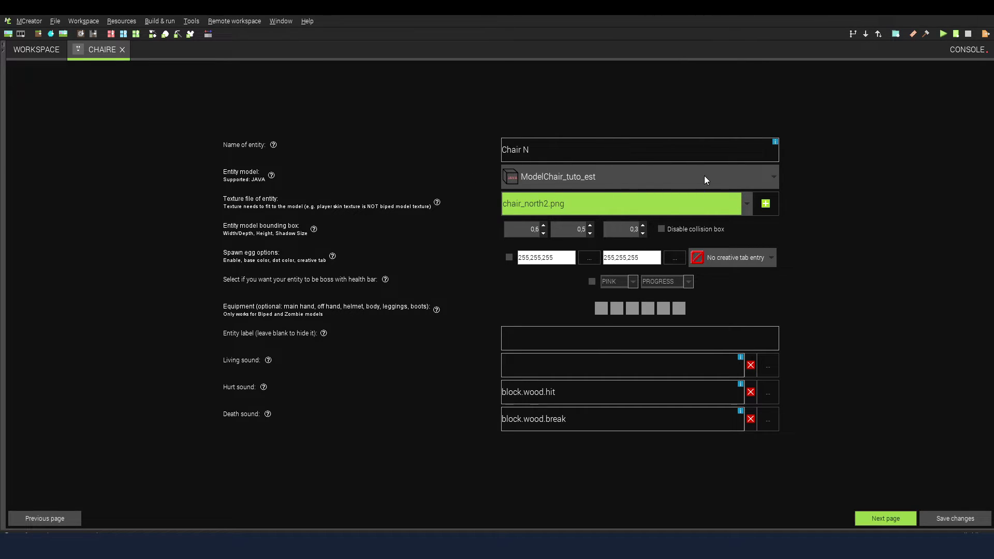
left_click(560, 207)
left_click(526, 215)
left_click(126, 49)
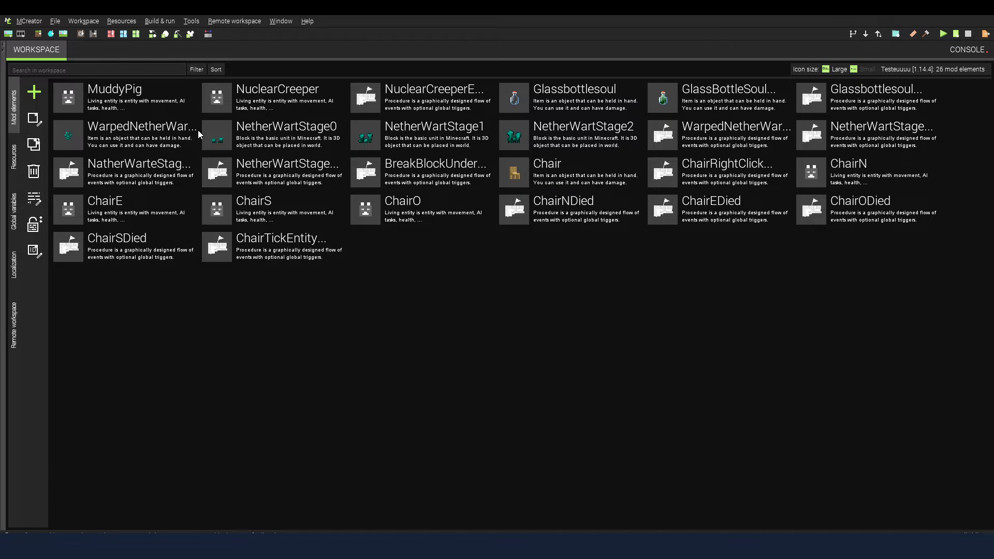
Open the ChairS entity, check that it uses the ModelChair_tuto_sud model, and close it
left_click(101, 204)
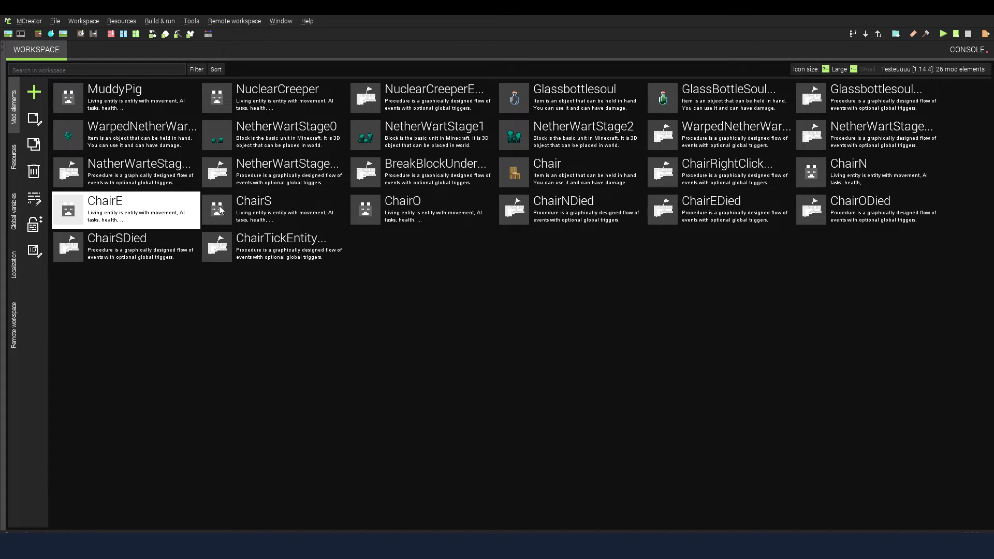
double_click(243, 210)
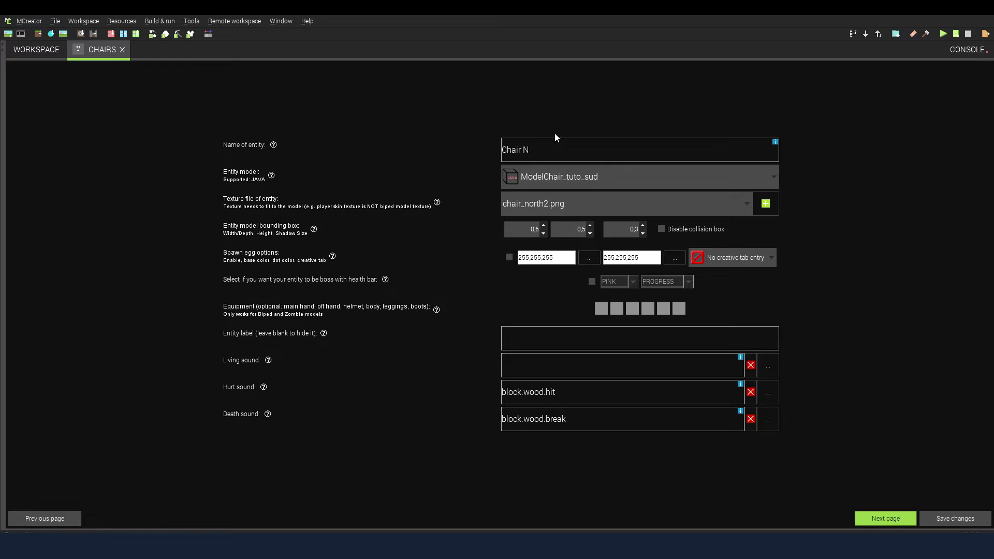
left_click(579, 183)
left_click(570, 181)
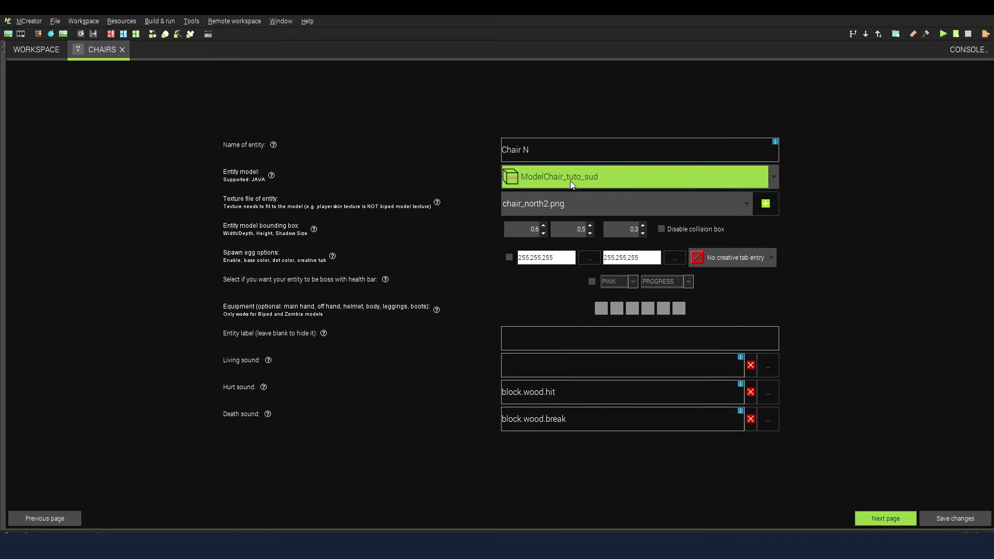
left_click(123, 50)
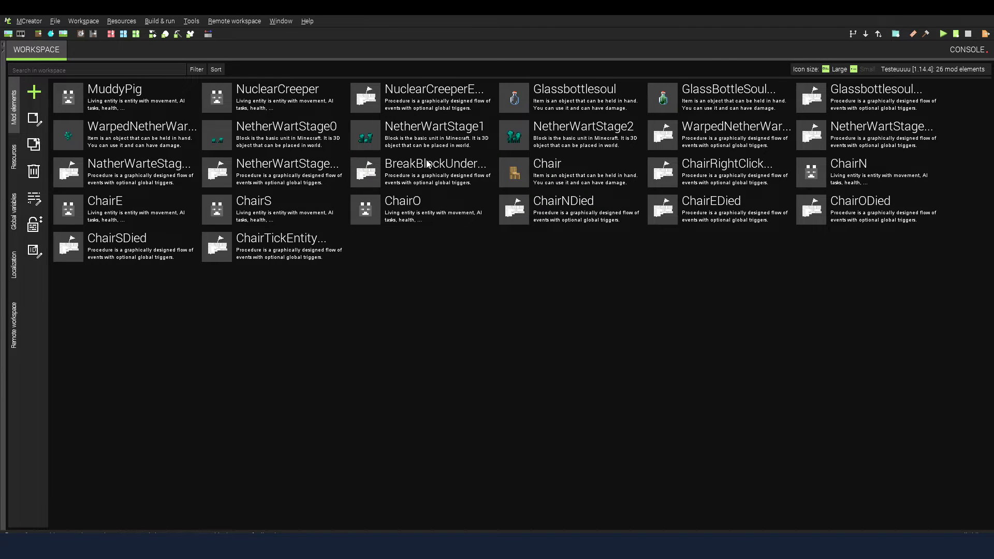
left_click(265, 213)
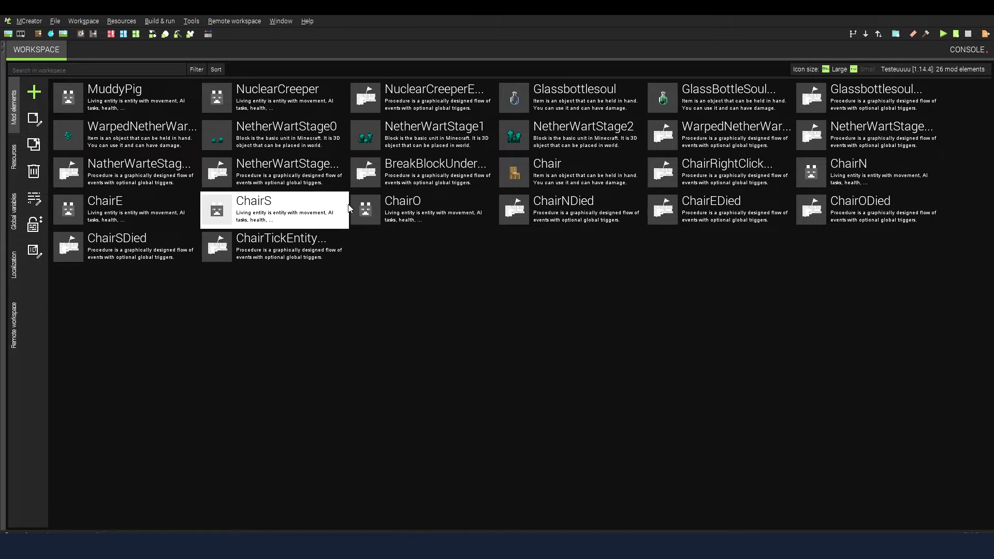
left_click(379, 207)
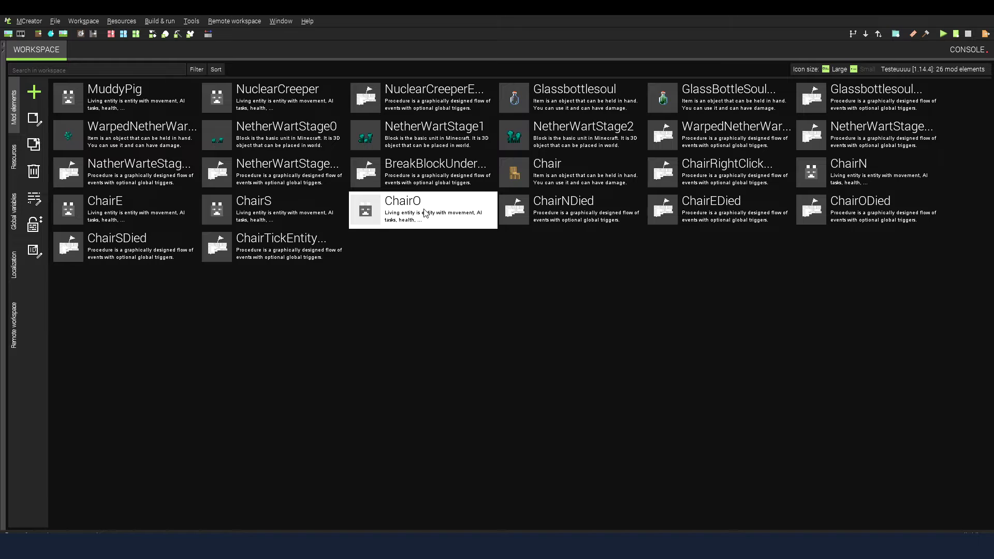
key("Down")
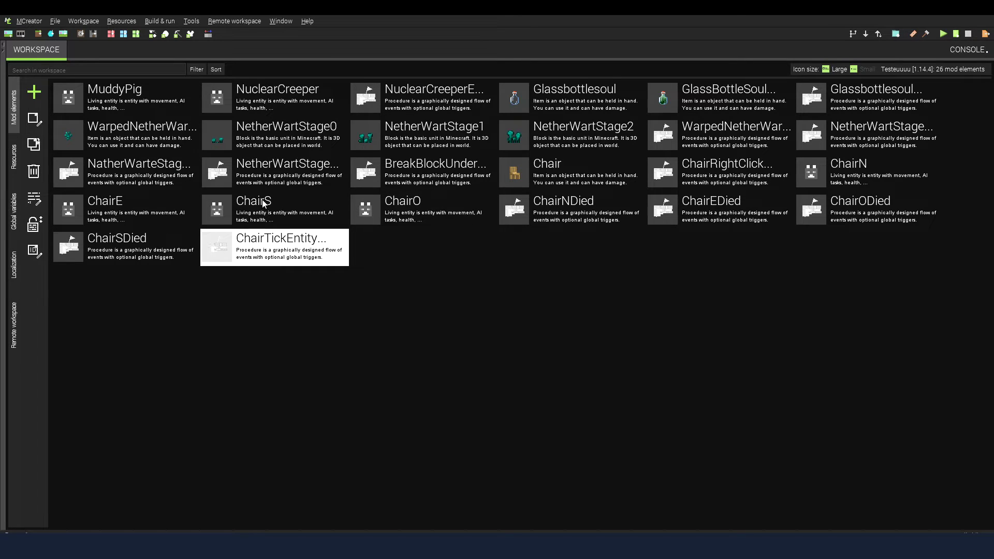
left_click(156, 212)
left_click(841, 173)
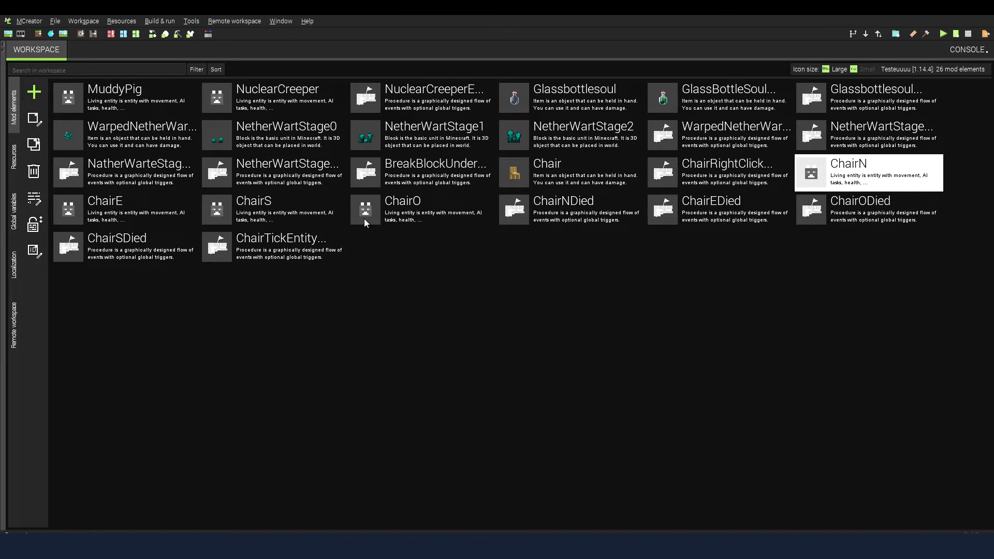
left_click(708, 297)
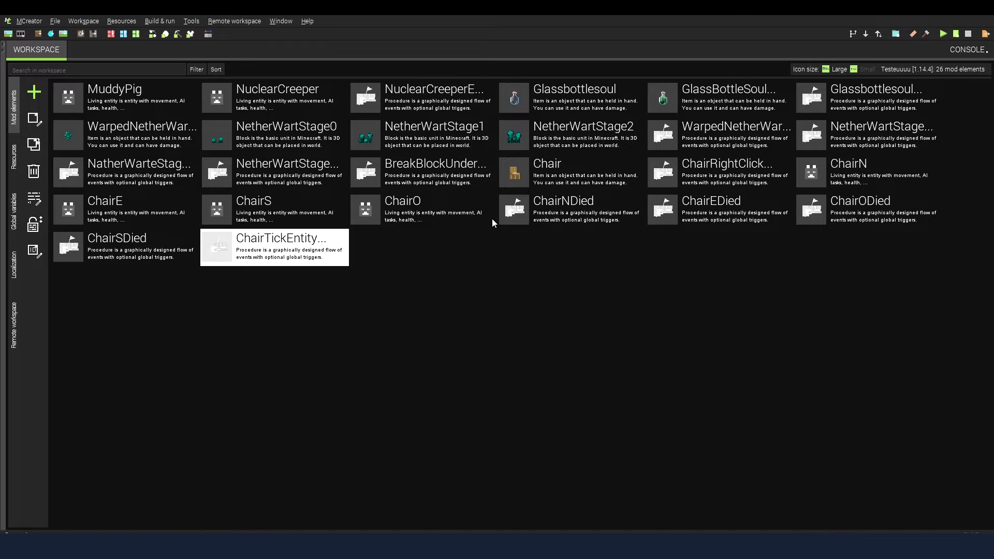
Open the ChairNDied procedure and examine its event trigger and entity spawn block
left_click(545, 207)
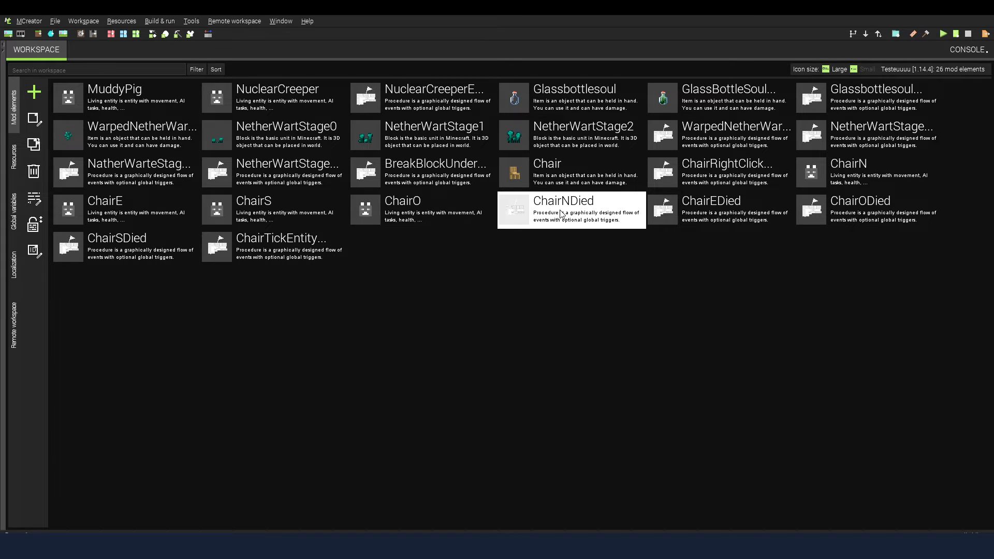
left_click(558, 259)
left_click(554, 213)
double_click(549, 207)
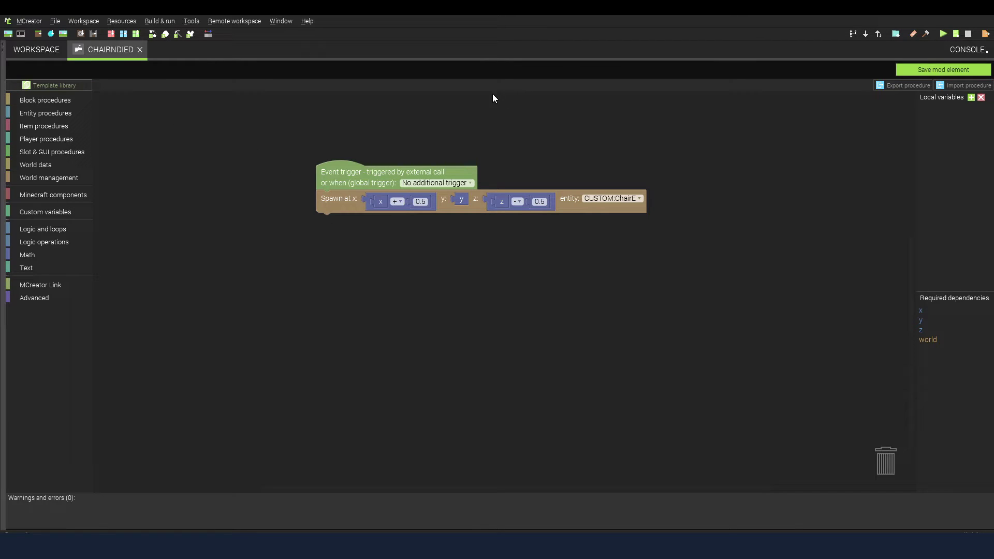
left_click_drag(539, 139, 528, 145)
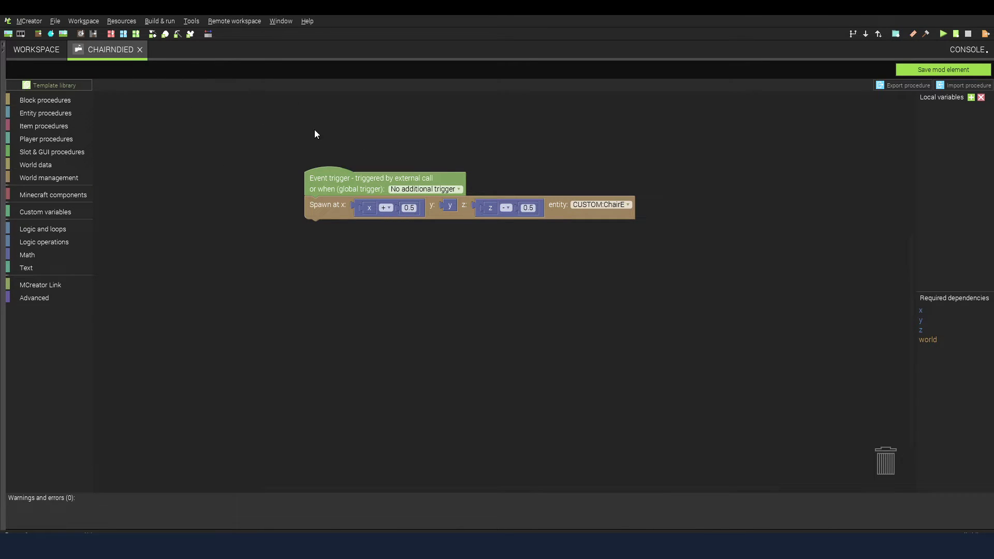
Detach the entity spawn block from the event trigger and look through the World management blocks for its source
left_click_drag(333, 246, 334, 248)
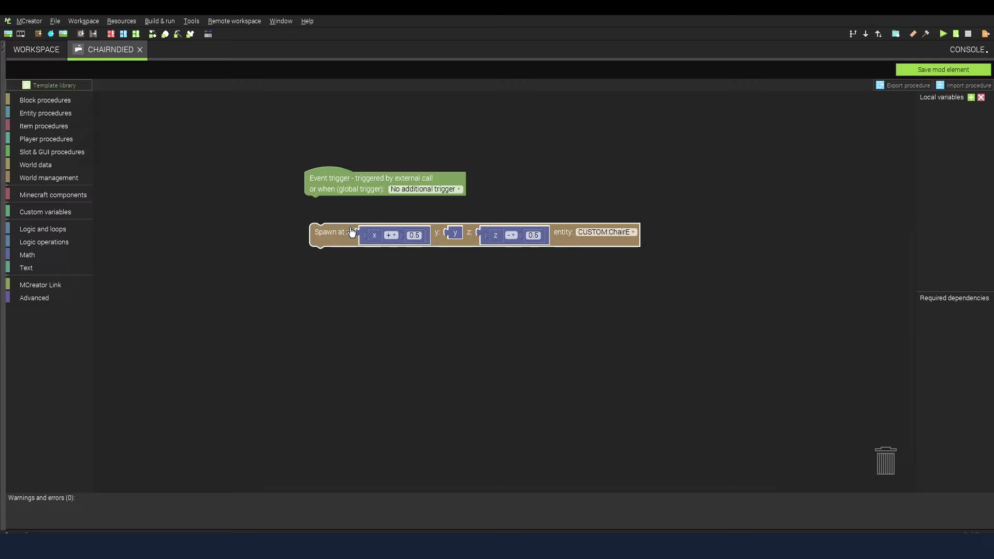
left_click(49, 177)
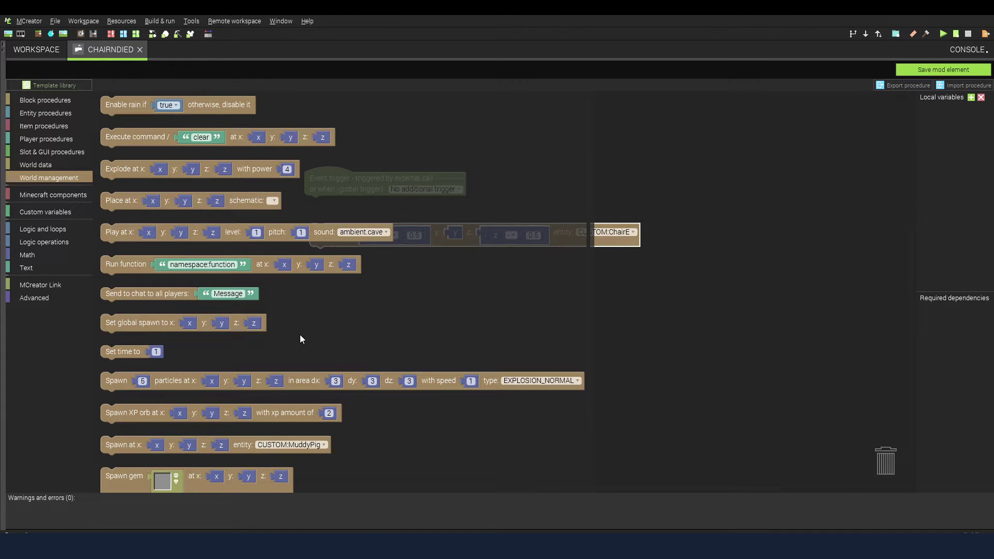
scroll(299, 337, "down", 3)
left_click(690, 373)
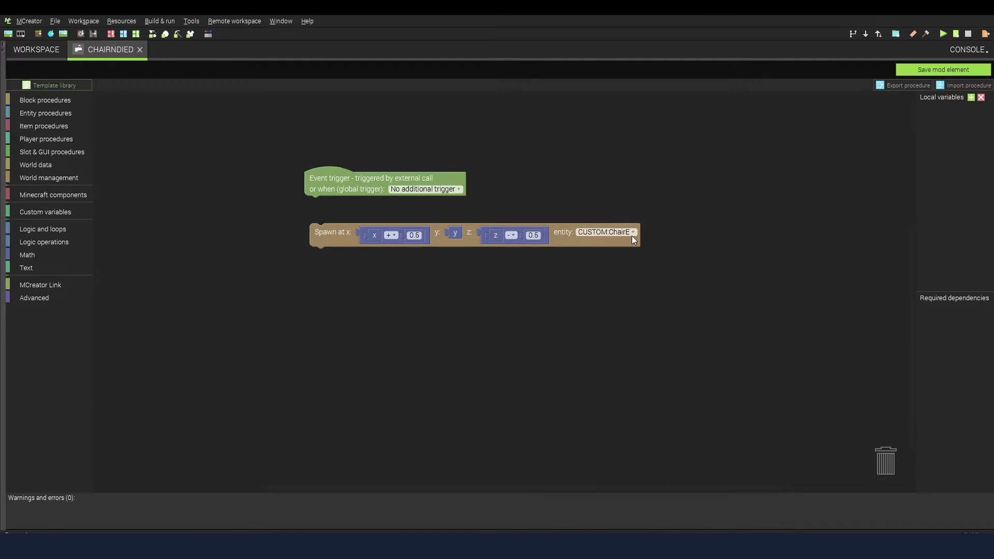
Check the spawn block's entity choices, keeping CUSTOM:ChairE, and reattach the block to the event trigger
left_click(633, 232)
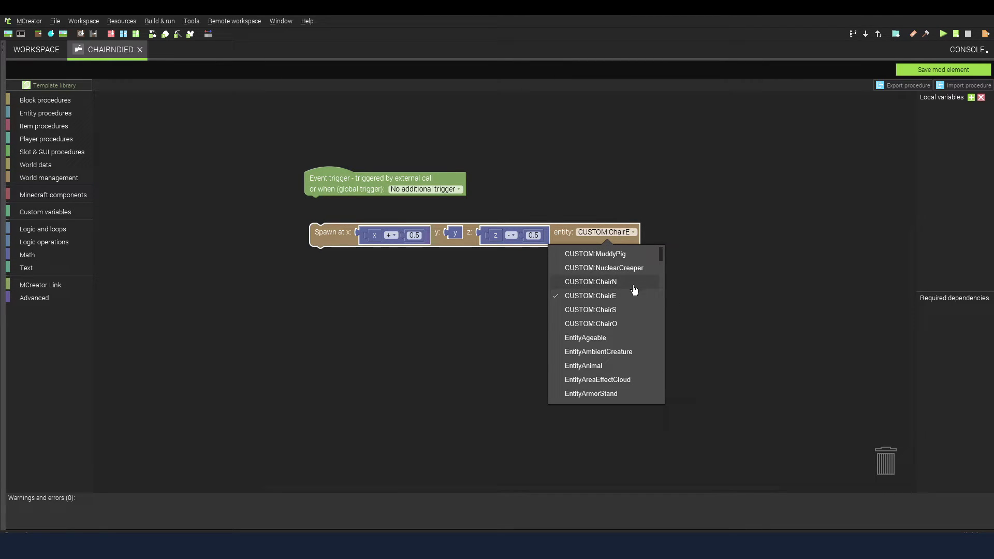
left_click(621, 299)
left_click_drag(328, 238, 361, 268)
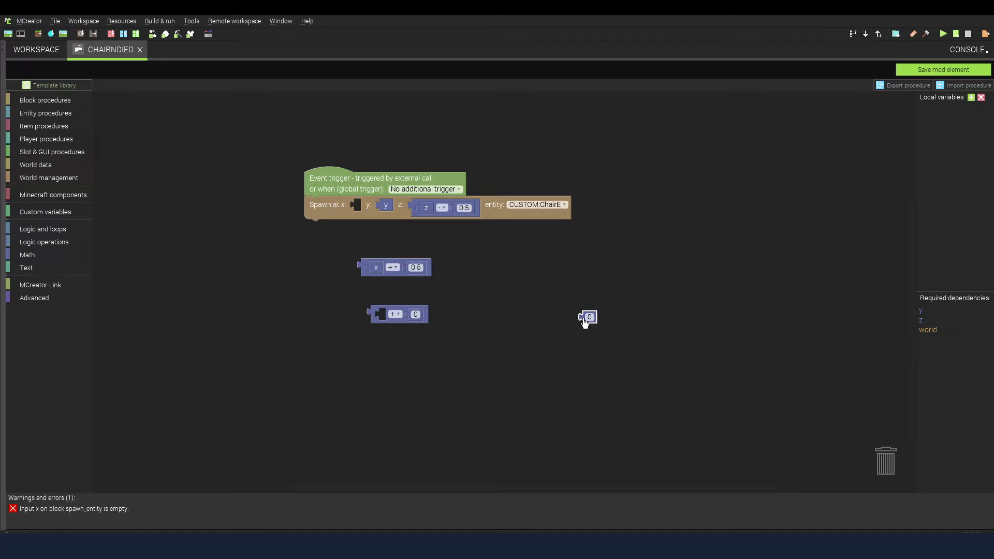
Try placing a number block from the Math blocks into the spare addition block
left_click_drag(585, 322, 559, 319)
left_click(31, 256)
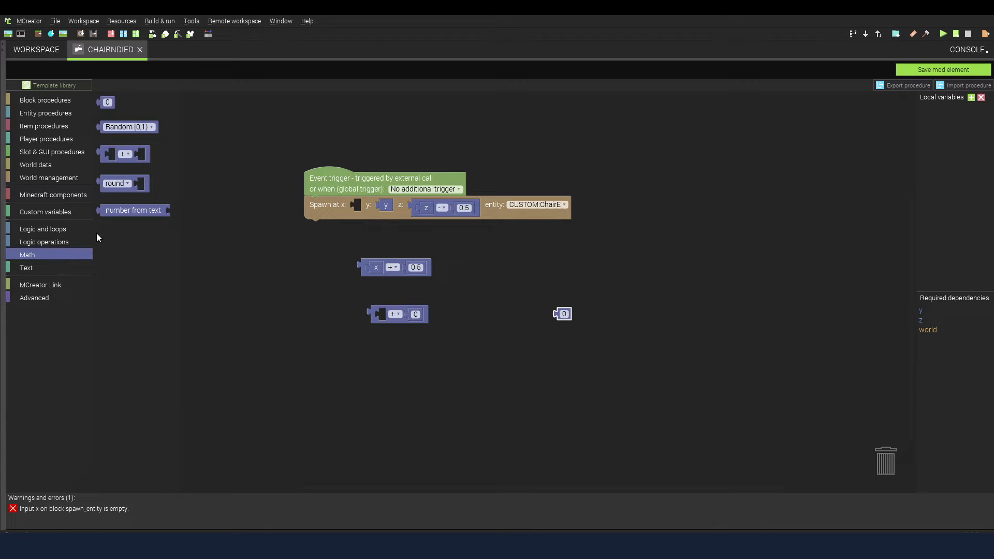
left_click_drag(99, 107, 411, 315)
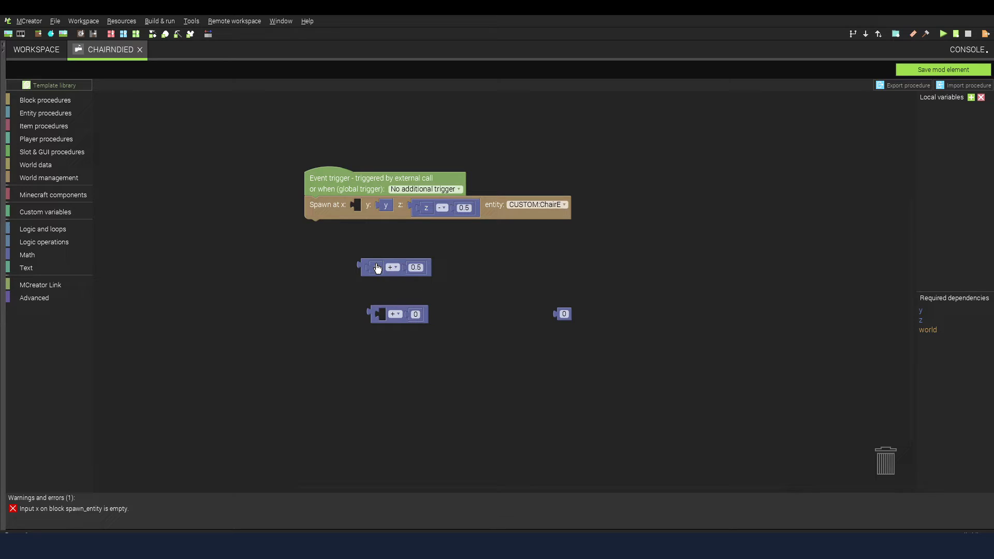
Delete the spare addition and number blocks and restore x + 0.5 as the spawn block's x coordinate
left_click(410, 322)
left_click_drag(411, 325, 886, 458)
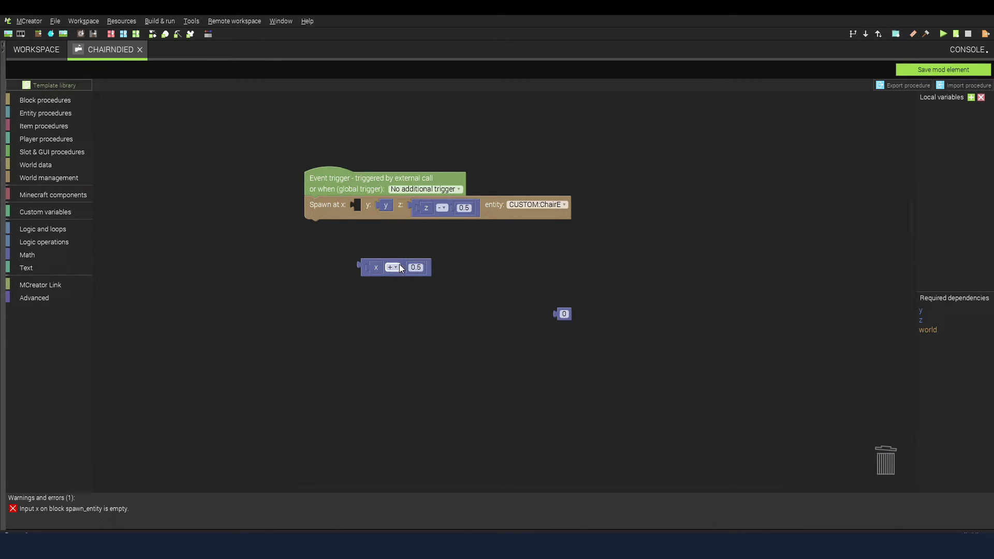
left_click(557, 316)
left_click_drag(558, 317, 887, 460)
left_click_drag(368, 271, 361, 215)
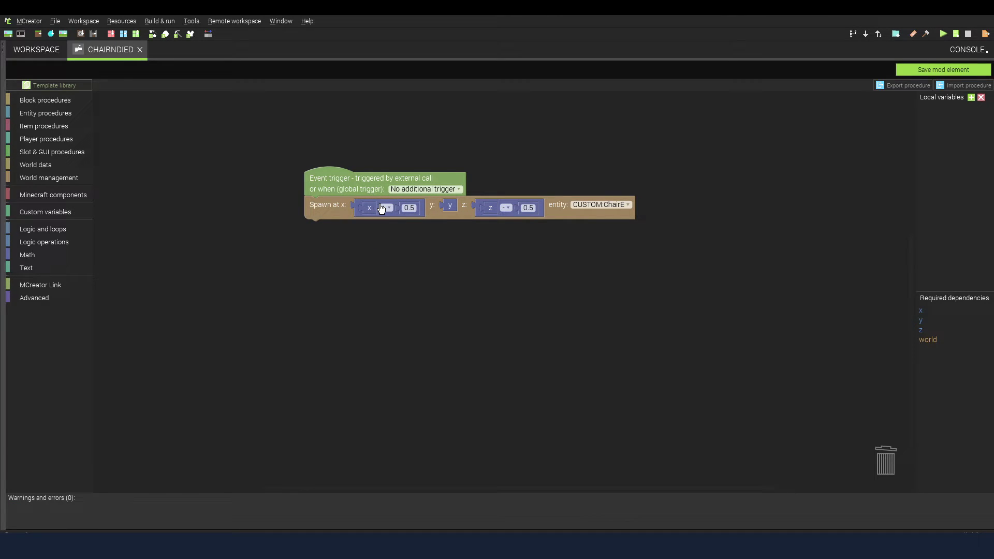
left_click(405, 206)
left_click(140, 50)
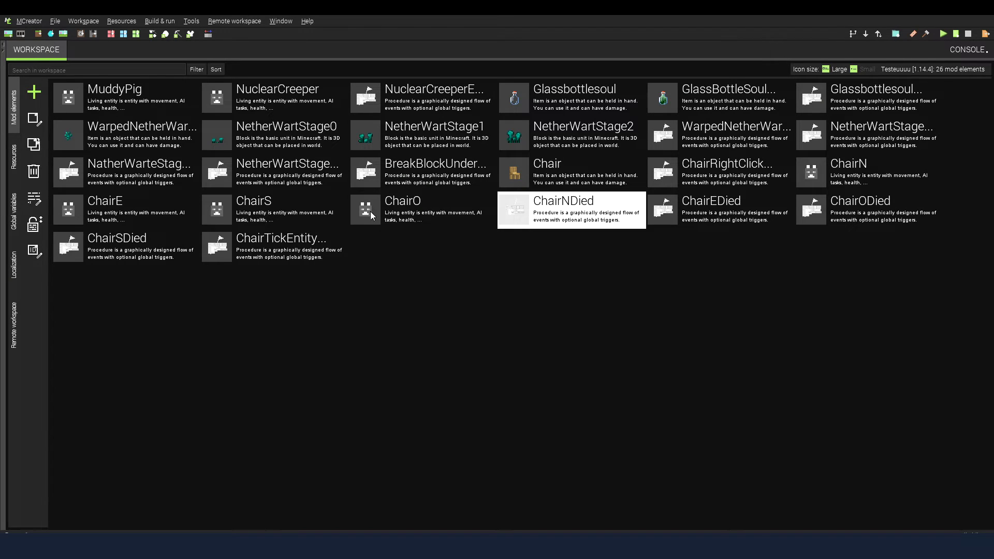
Open the ChairEDied procedure, check its spawn block's entity choices, keeping CUSTOM:ChairS, and close the procedure
double_click(746, 200)
left_click_drag(243, 185, 434, 286)
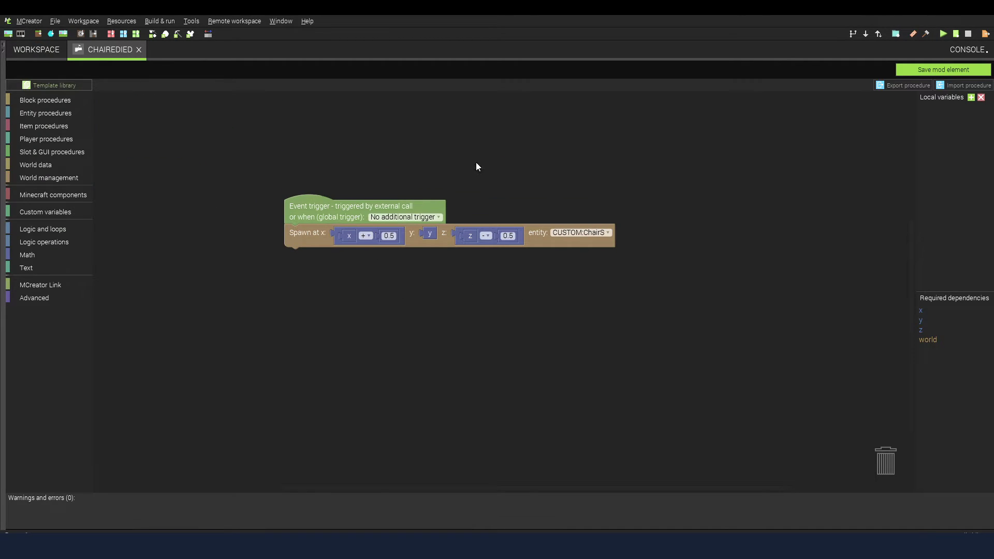
left_click(599, 232)
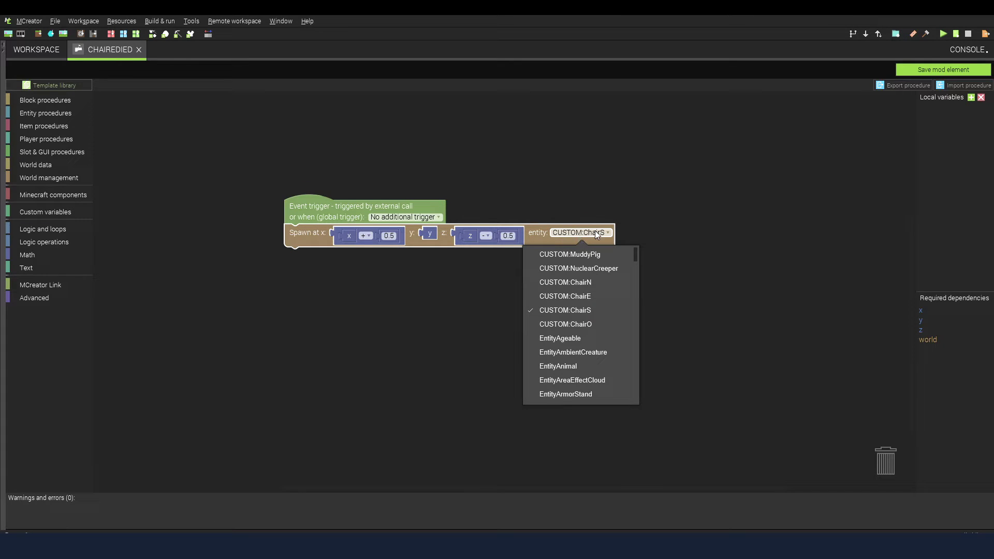
left_click(405, 309)
left_click(139, 50)
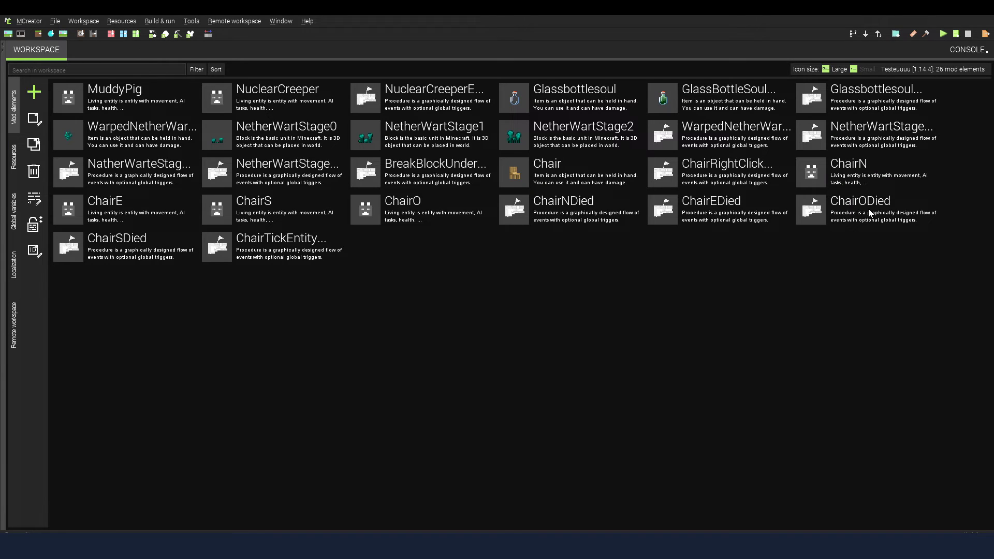
Open the ChairSDied procedure, check its spawn block's entity choices, keeping CUSTOM:ChairO, and close the procedure
double_click(96, 248)
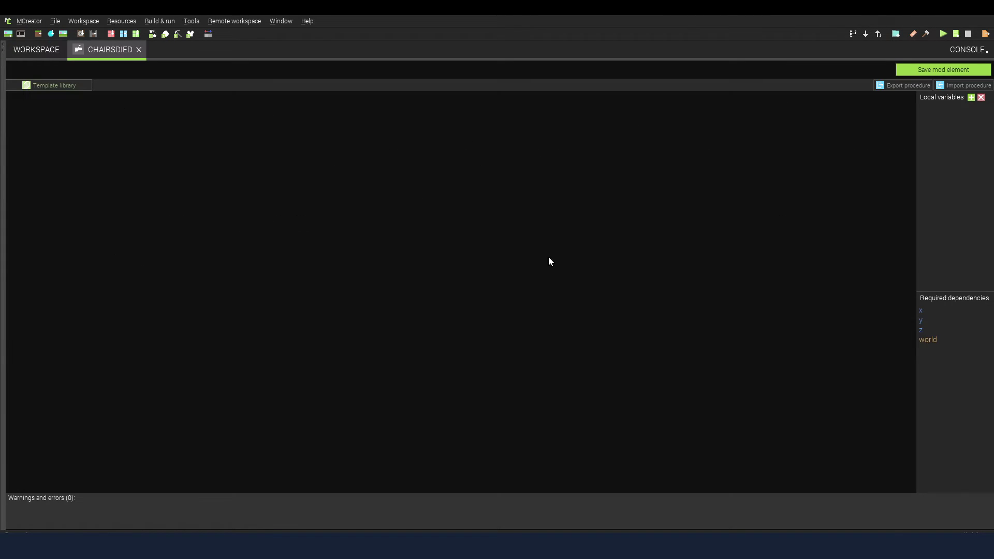
left_click(433, 152)
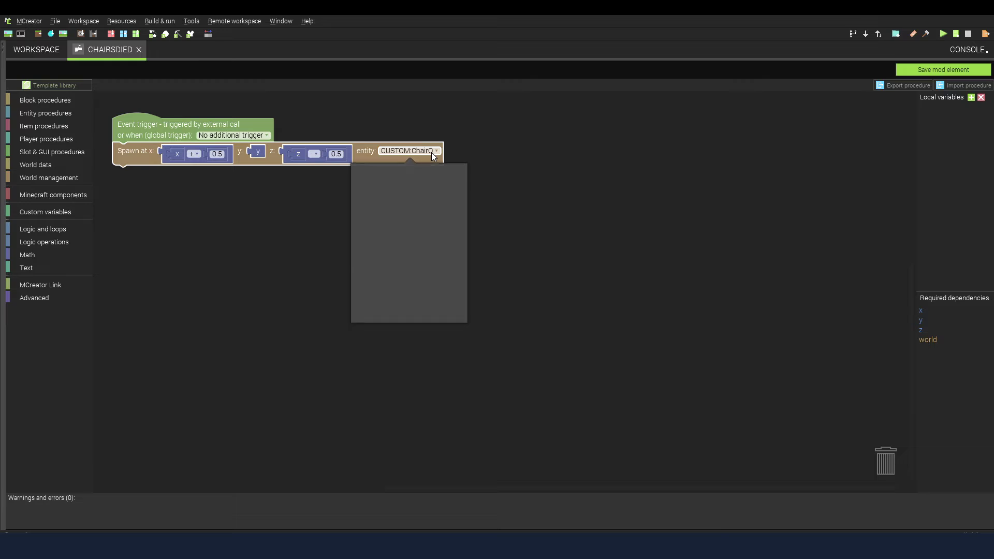
left_click(440, 228)
left_click(139, 49)
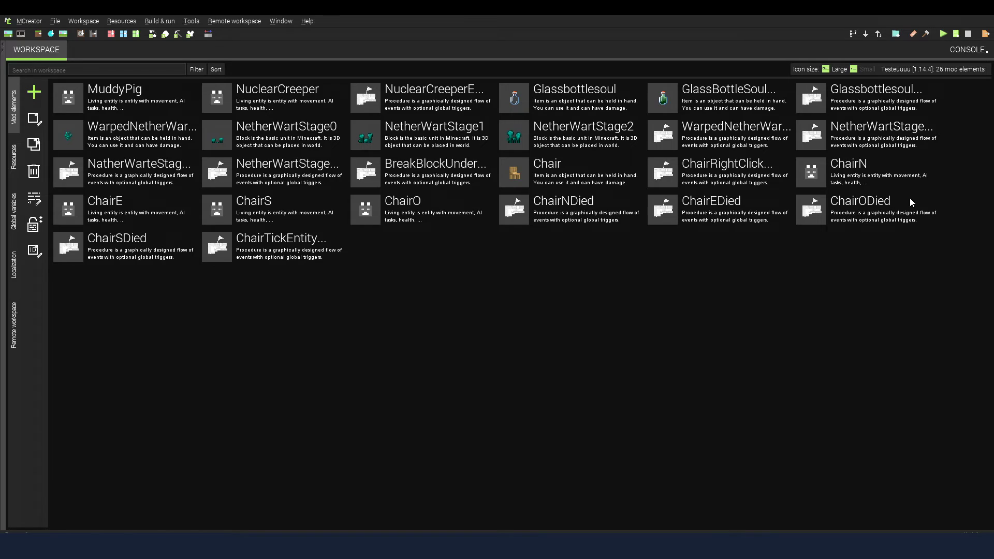
Open the ChairODied procedure, look through the World management blocks for the Spawn gem block, and close the procedure
double_click(864, 213)
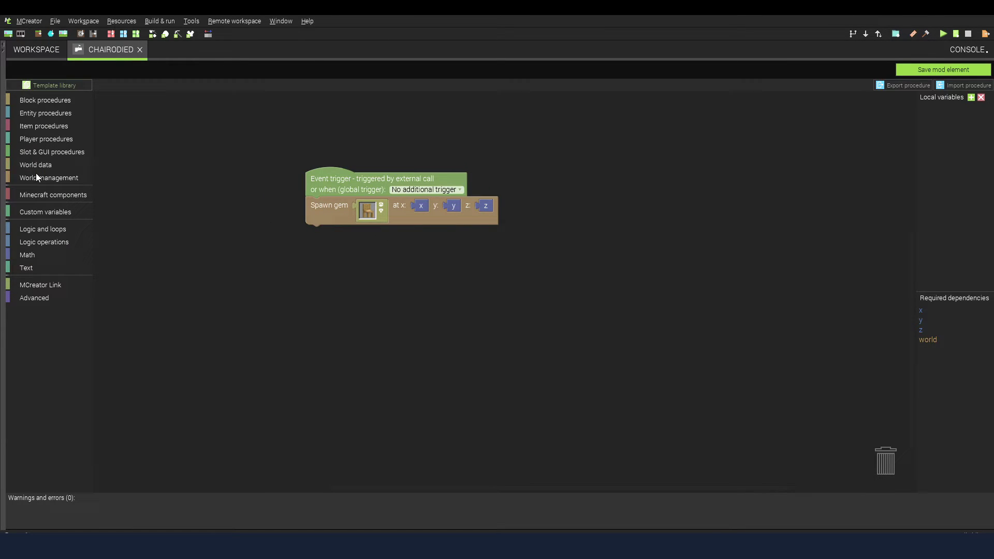
left_click(73, 180)
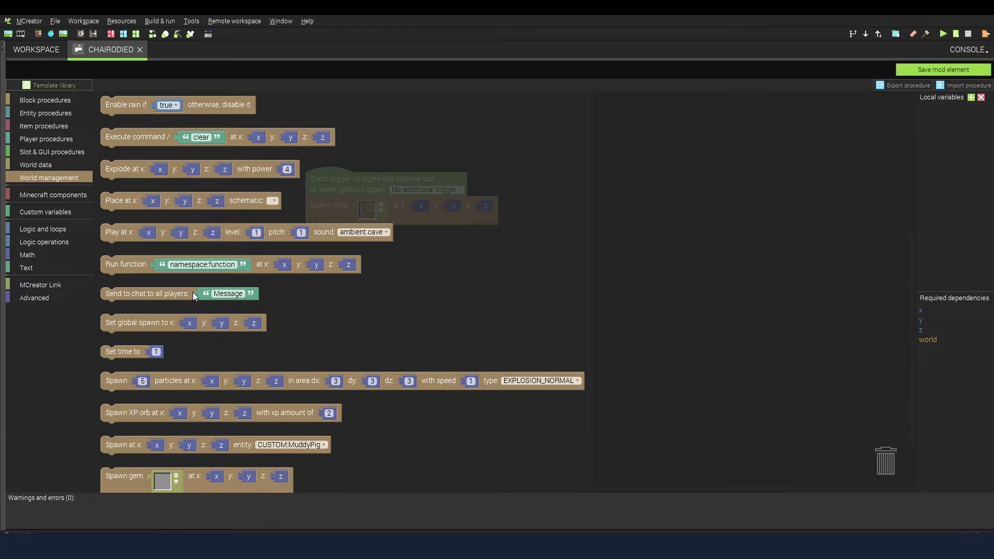
scroll(469, 320, "down", 3)
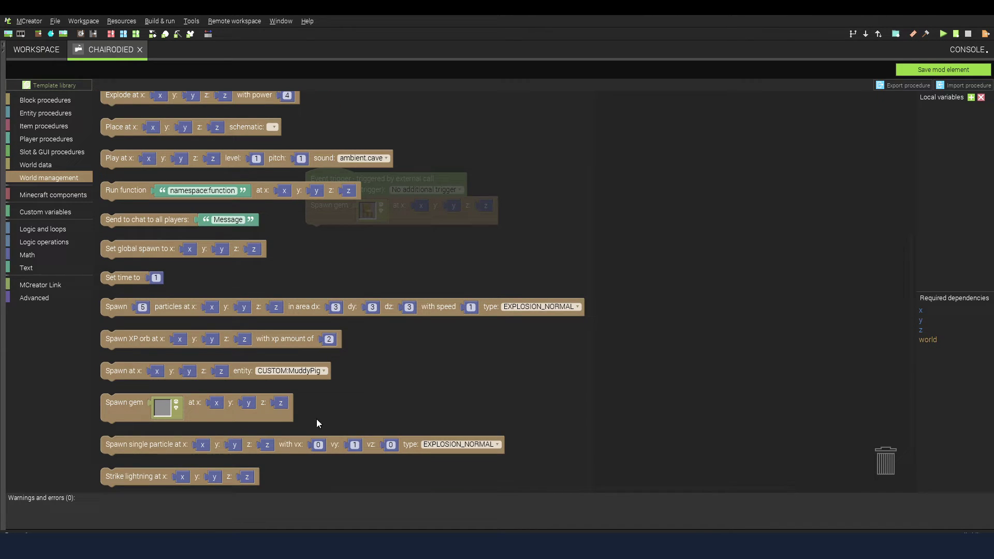
left_click(659, 389)
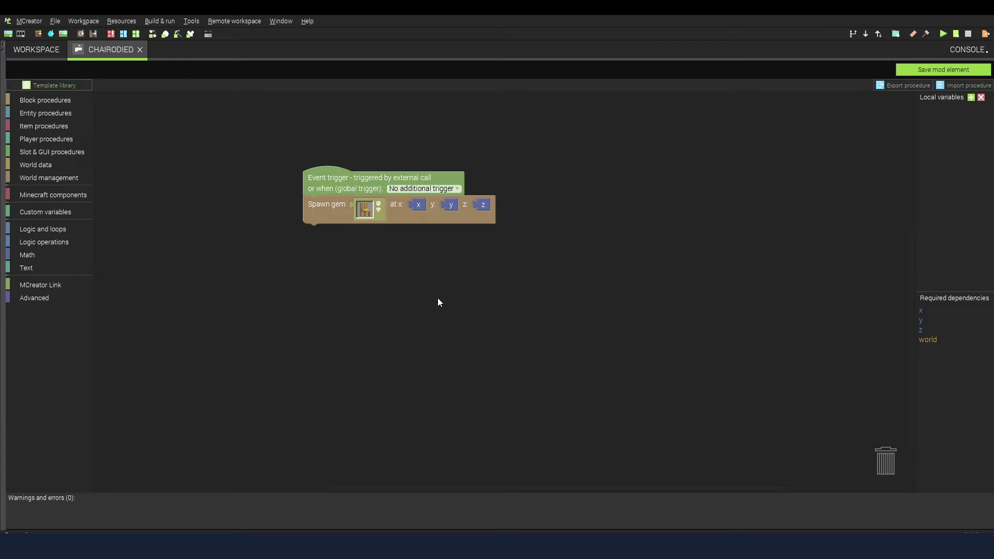
left_click(139, 50)
Review the ChairTickEntityUpdate procedure's blocks and the available Entity procedures blocks, then close the procedure
left_click(217, 251)
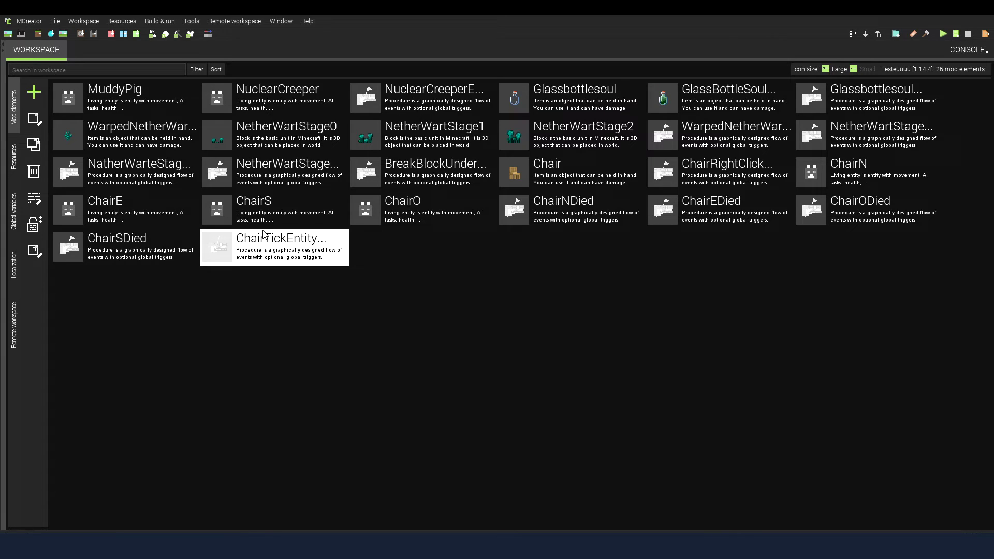
double_click(265, 259)
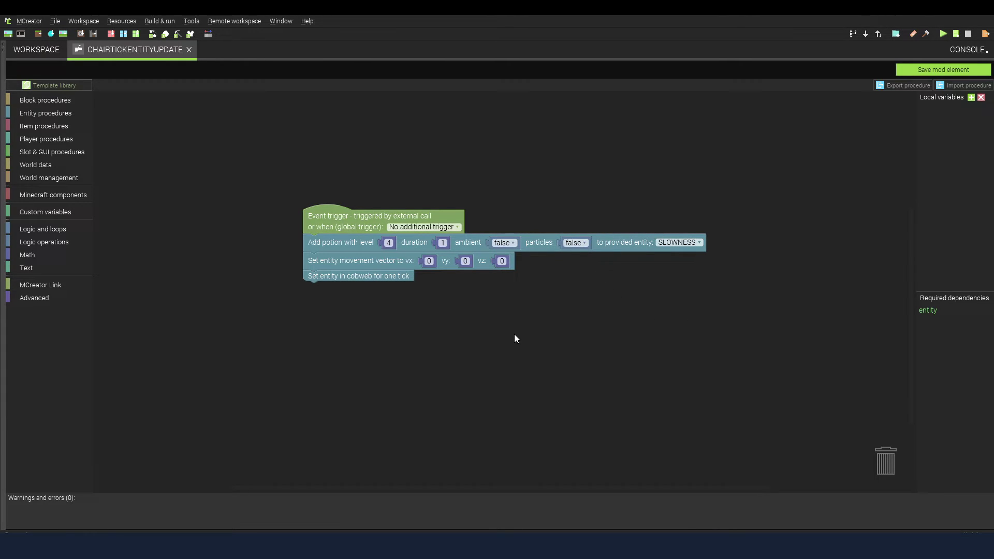
left_click_drag(520, 323, 461, 304)
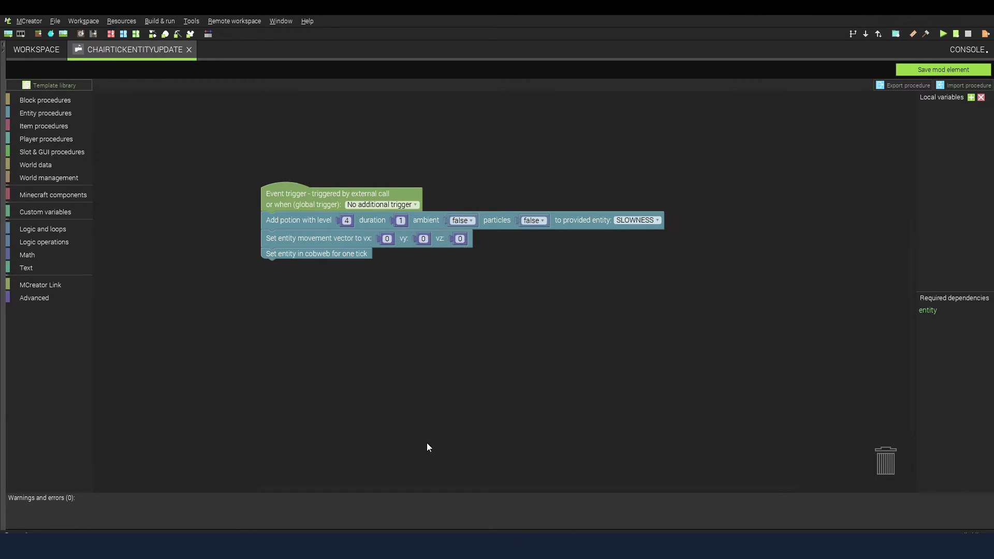
left_click(54, 113)
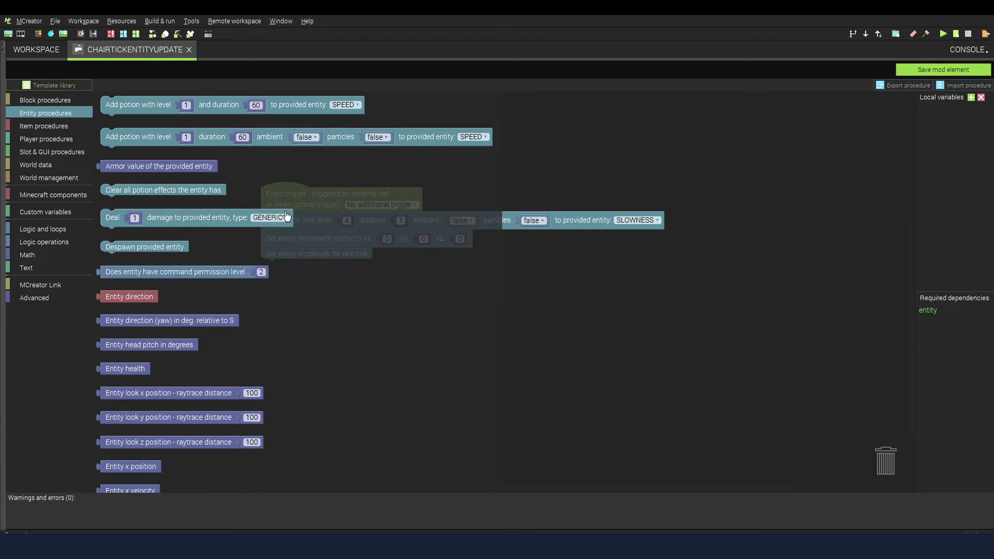
left_click(585, 111)
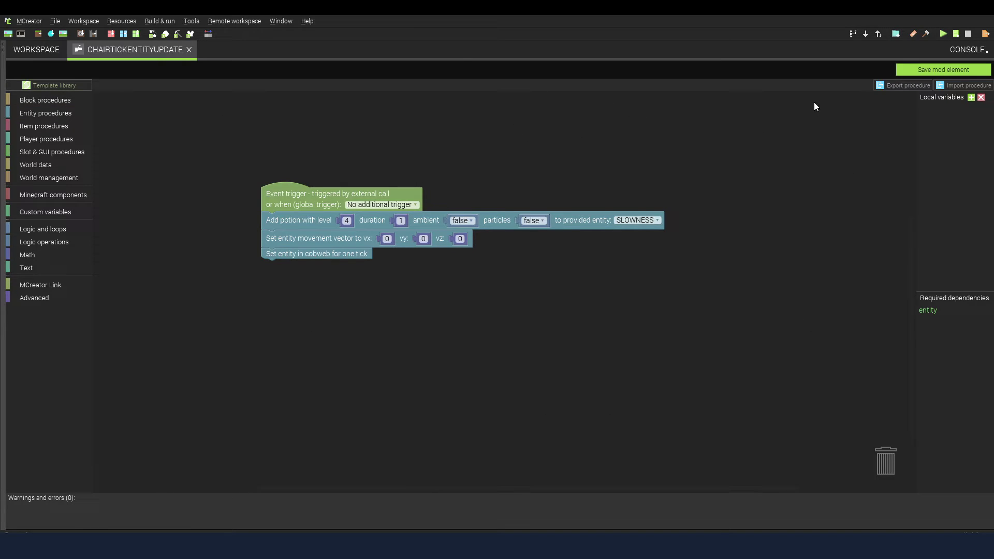
left_click(189, 50)
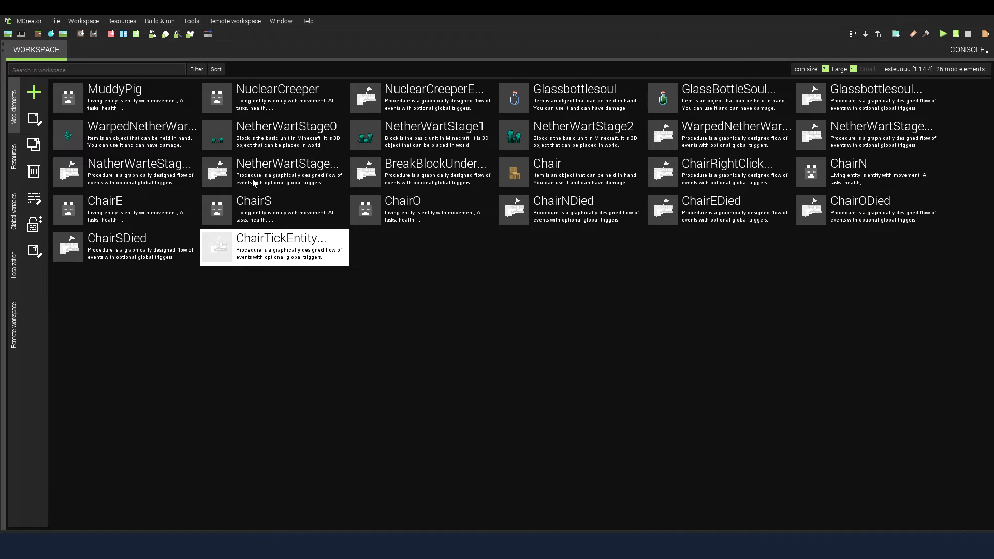
Check the Chair item's trigger for right-clicking on a block, keeping ChairRightClickedOnBlock, and close the item without saving
left_click(572, 169)
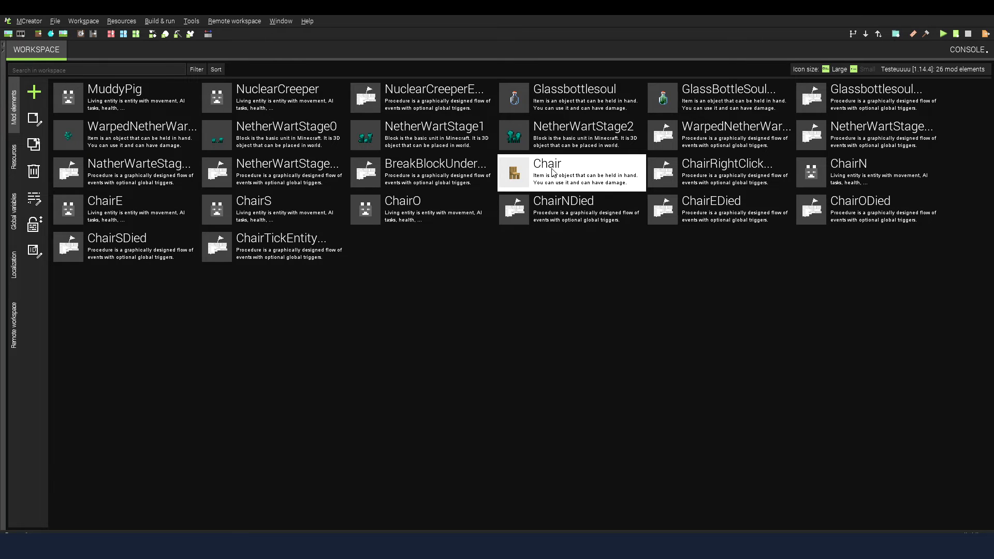
double_click(547, 166)
left_click(896, 515)
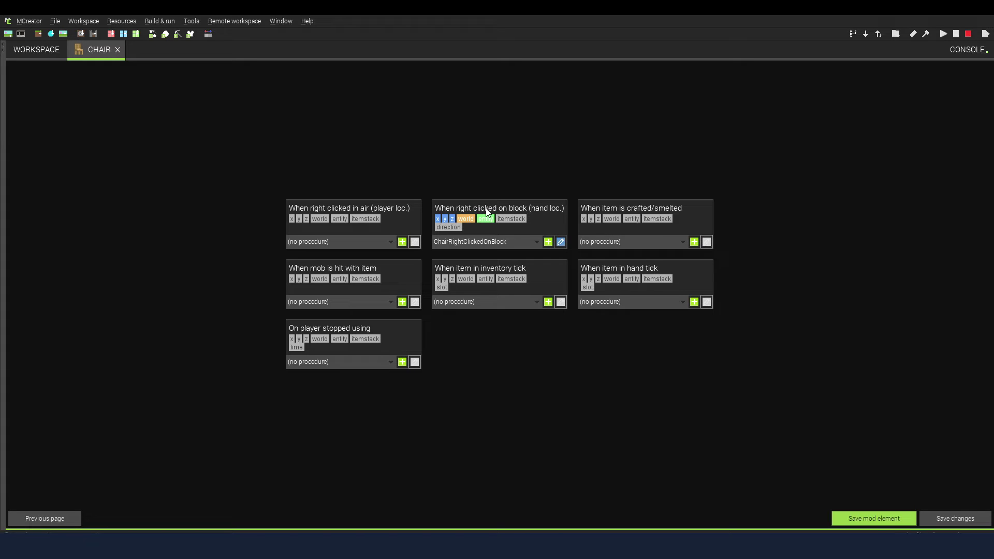
left_click(535, 242)
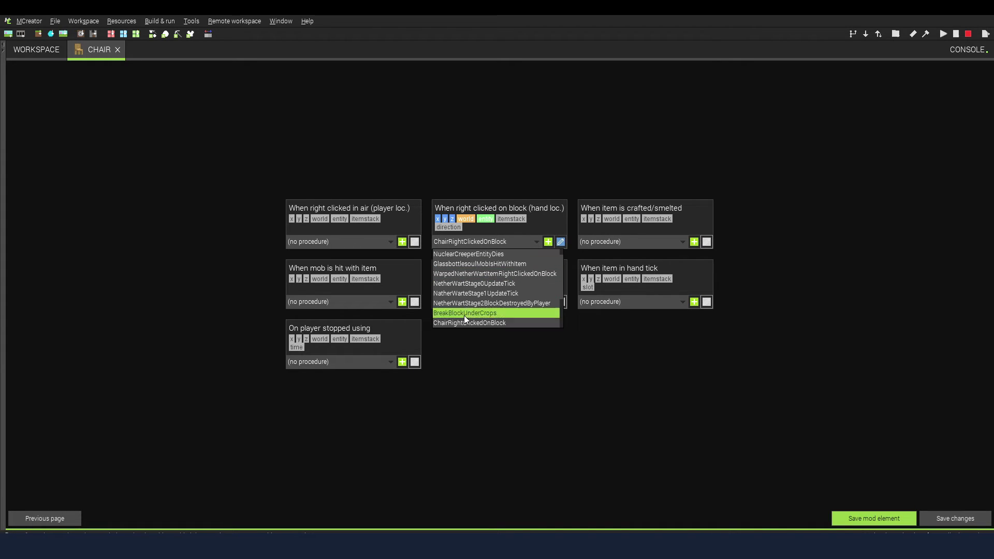
left_click(496, 322)
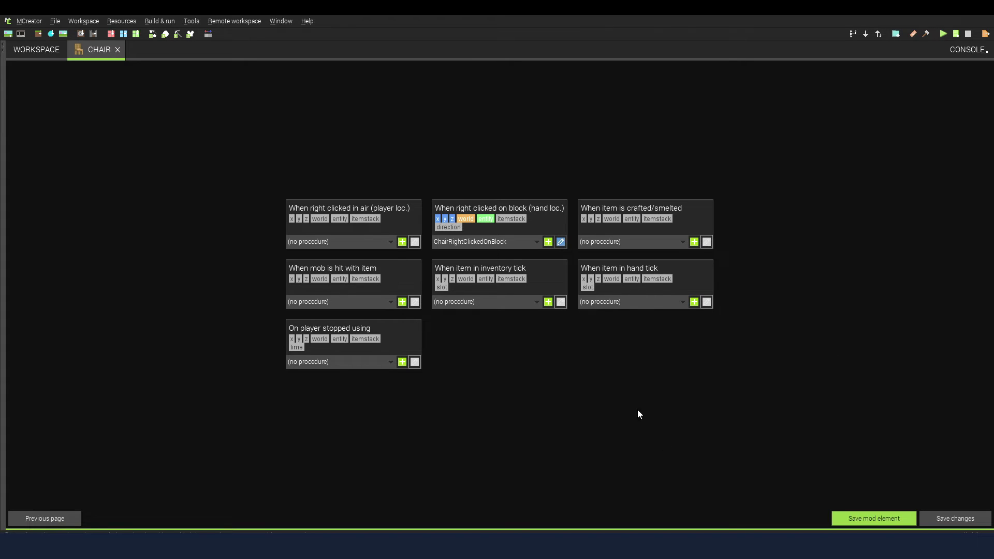
left_click(117, 49)
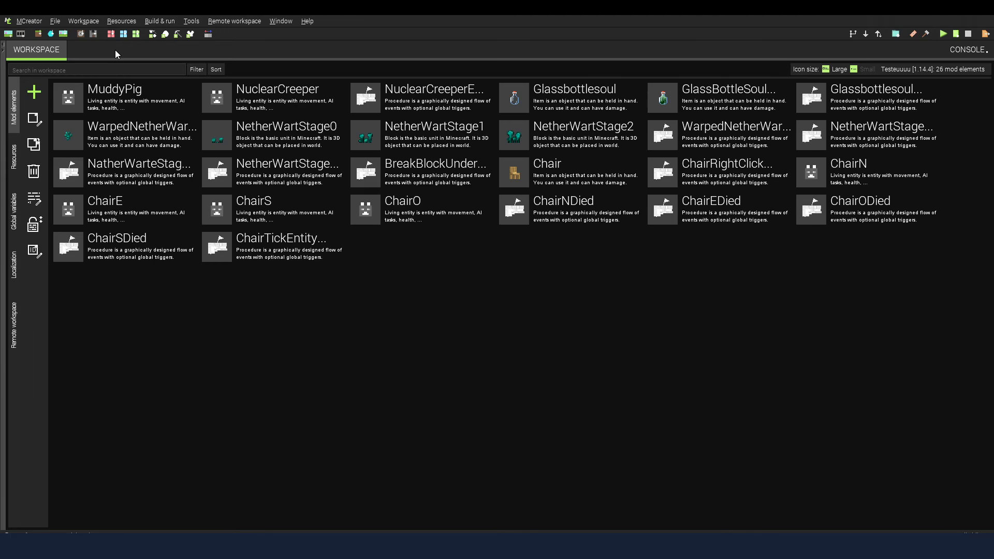
Open the ChairN entity's triggers and check the procedure choices for when the entity dies, keeping ChairNDied
left_click(717, 173)
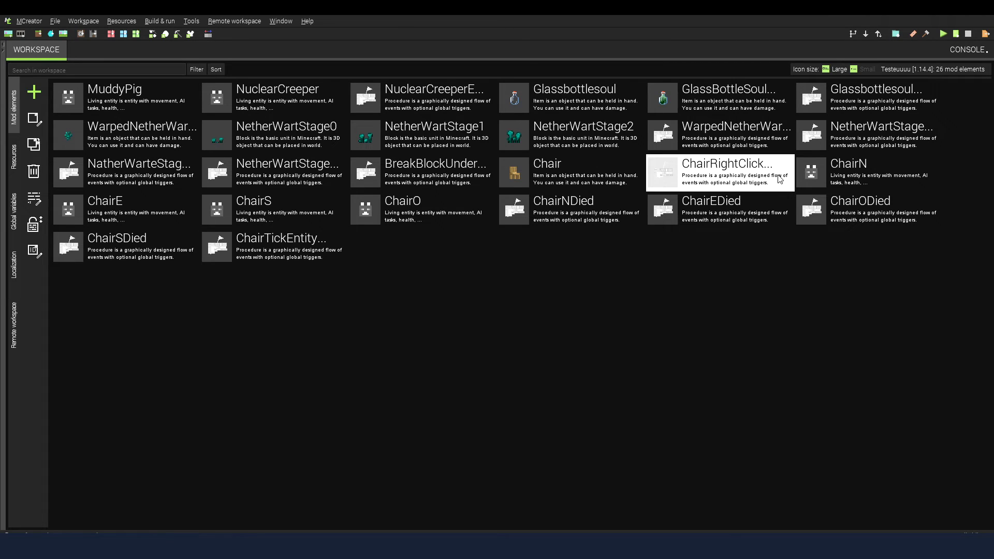
left_click(860, 170)
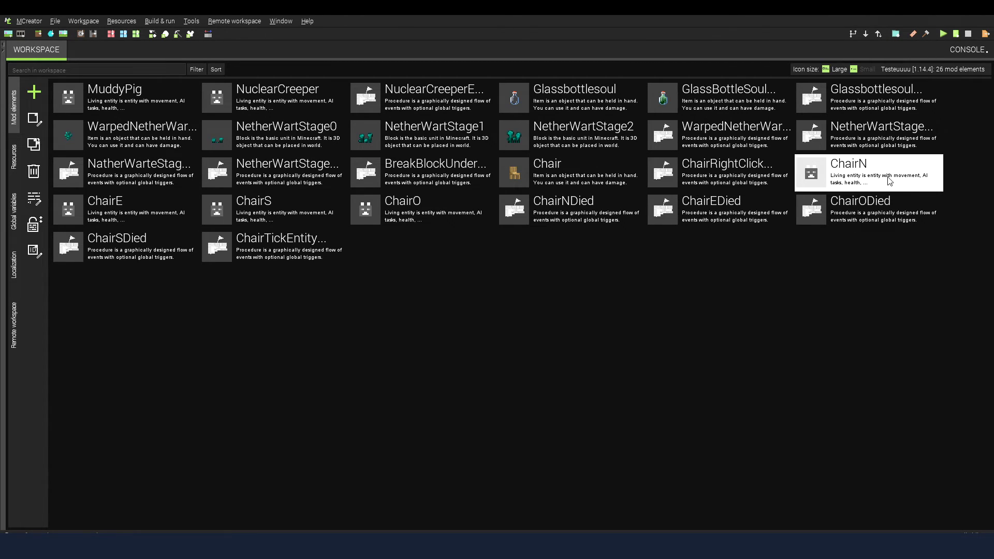
double_click(843, 175)
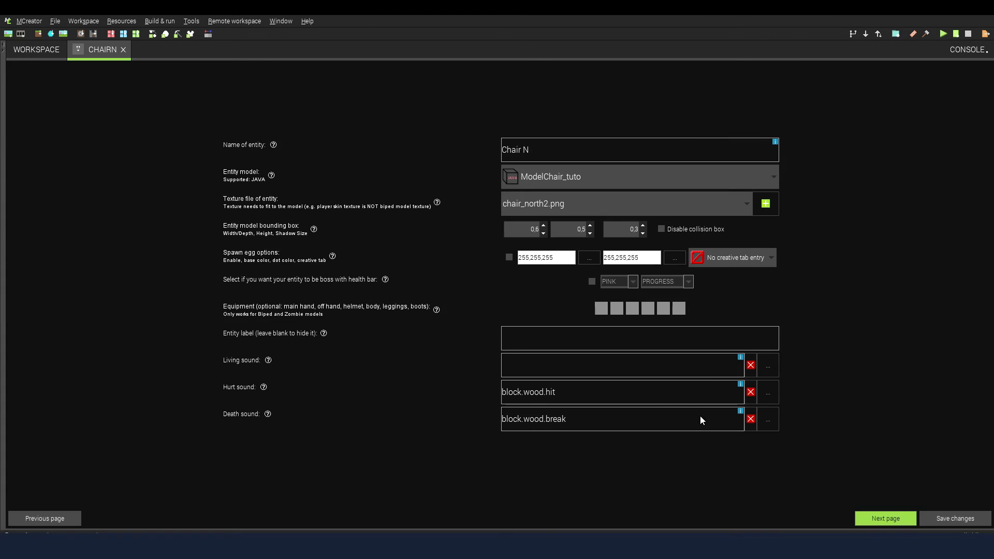
left_click(899, 517)
left_click(899, 518)
left_click(899, 519)
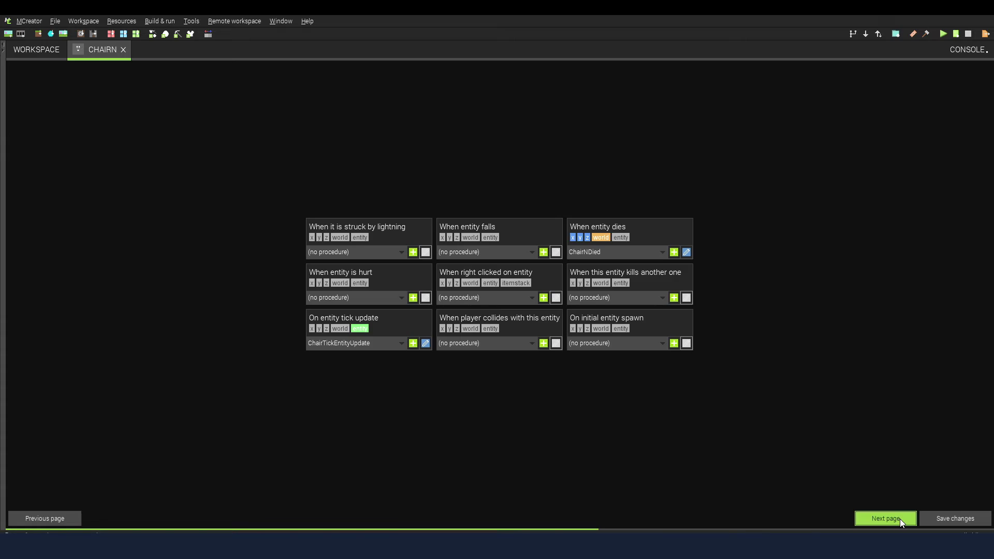
left_click(899, 519)
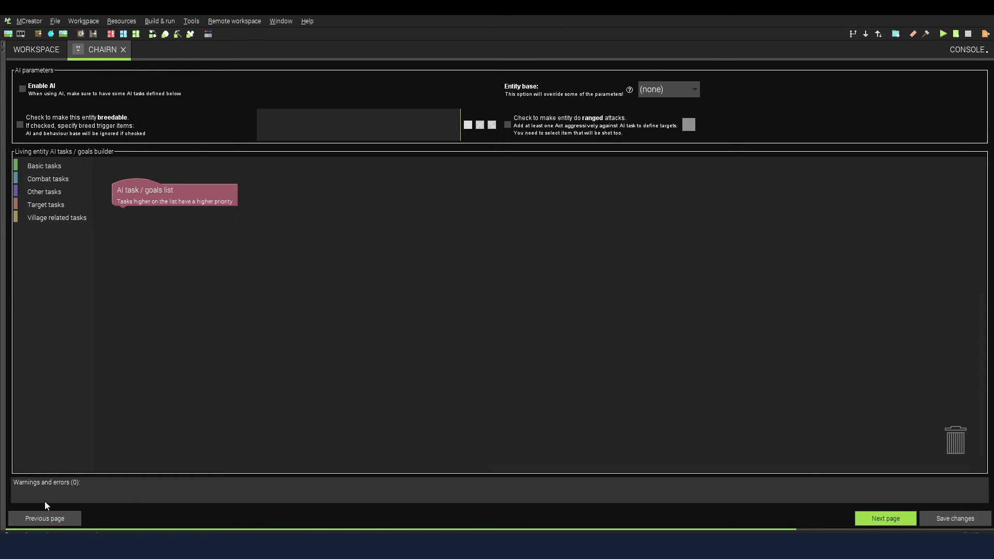
left_click(46, 518)
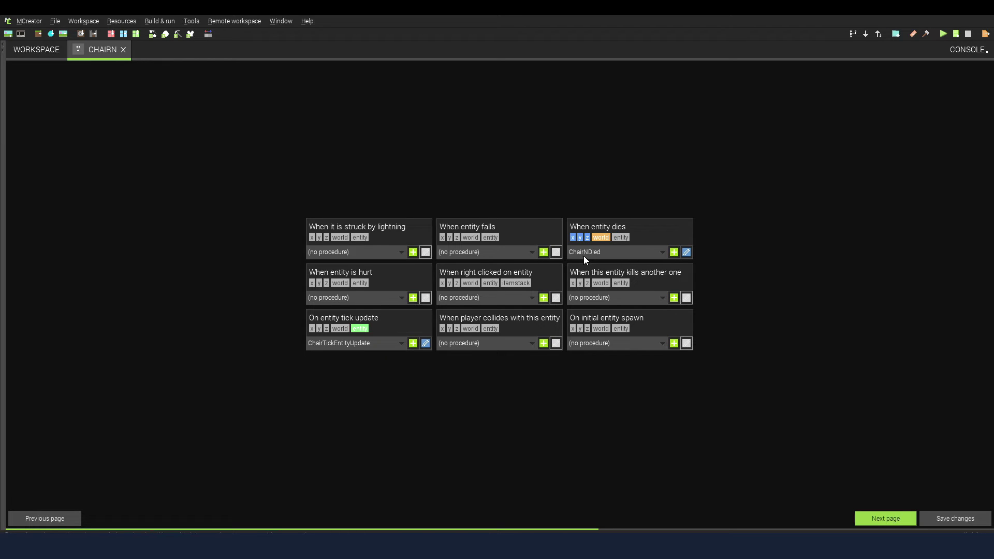
left_click(632, 254)
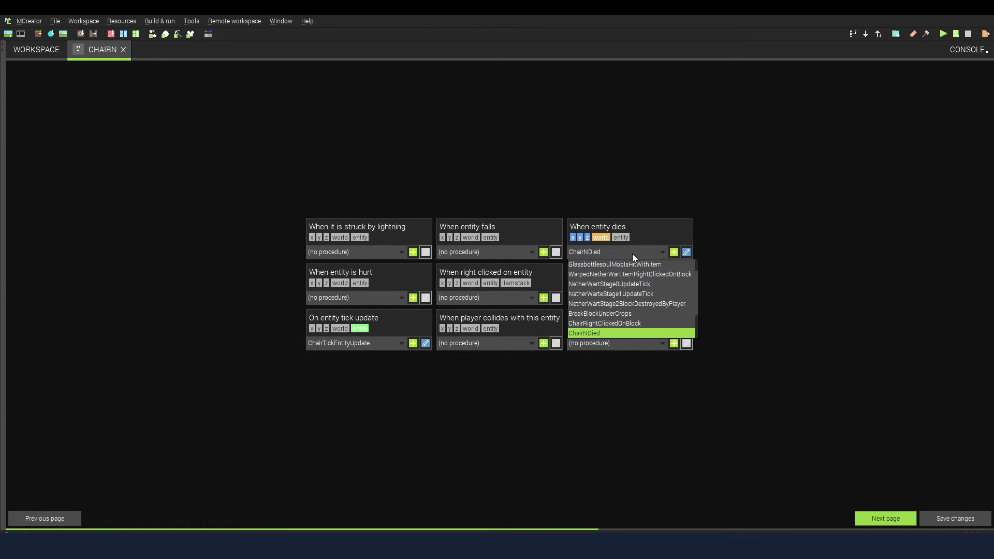
left_click(632, 254)
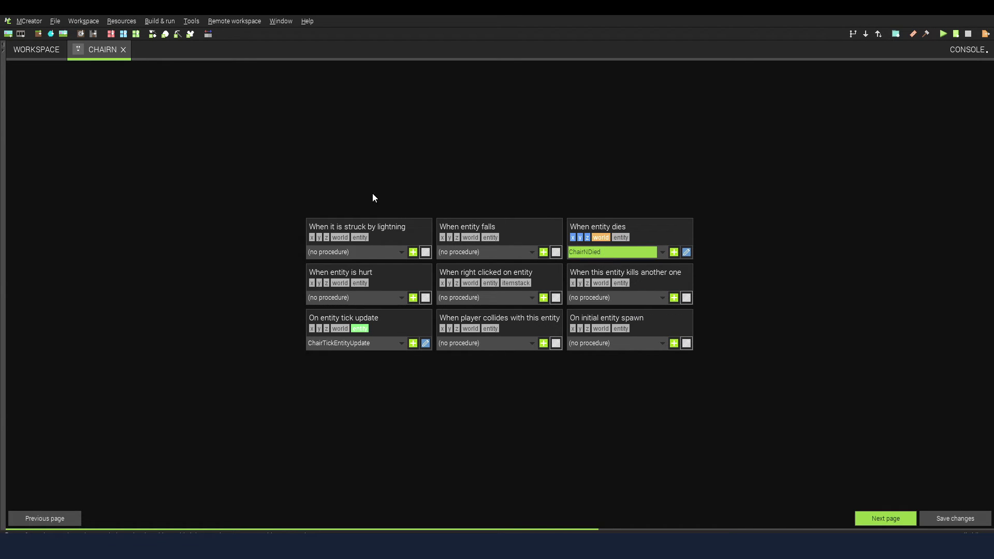
Check the procedure choices for ChairN's entity tick update, keeping ChairTickEntityUpdate, and close the entity
left_click(331, 344)
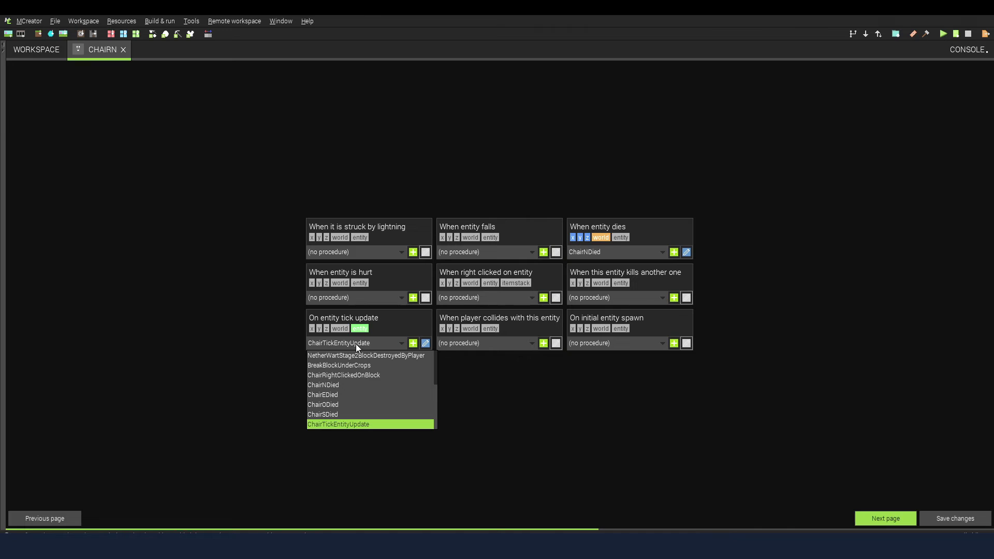
left_click(356, 344)
left_click(329, 344)
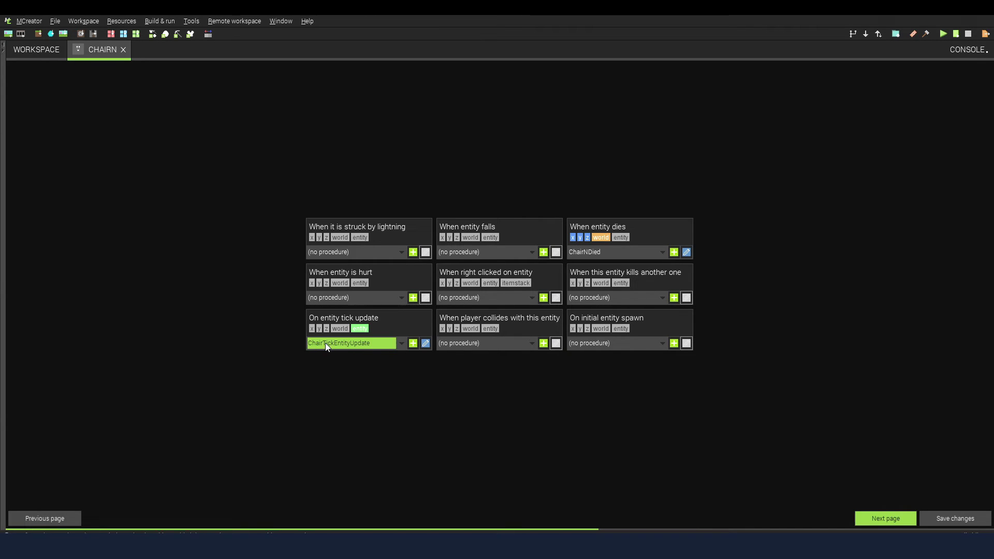
left_click(124, 49)
Open the ChairE entity's triggers, check the procedure choices for when the entity dies, keeping ChairEDied, and close the entity
left_click(877, 172)
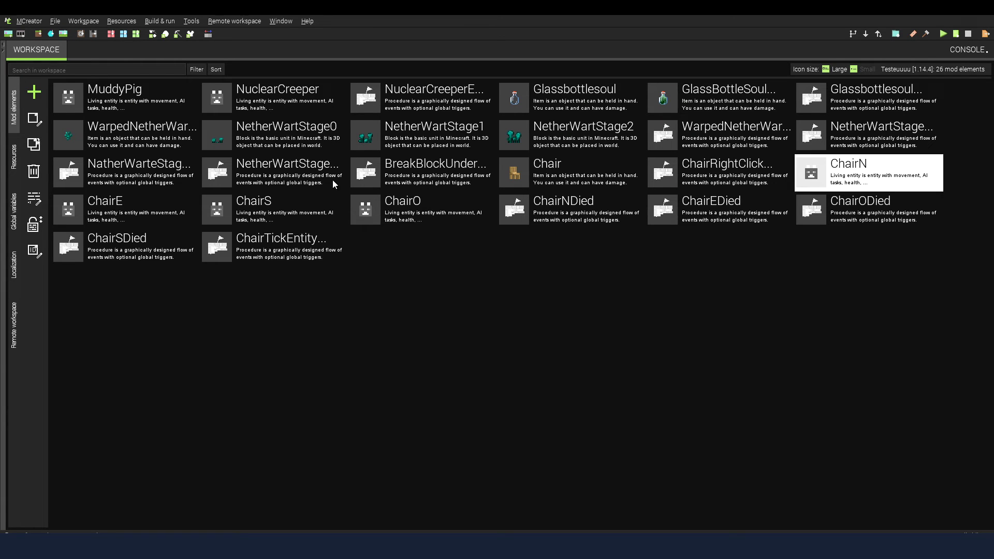
left_click(87, 212)
double_click(110, 215)
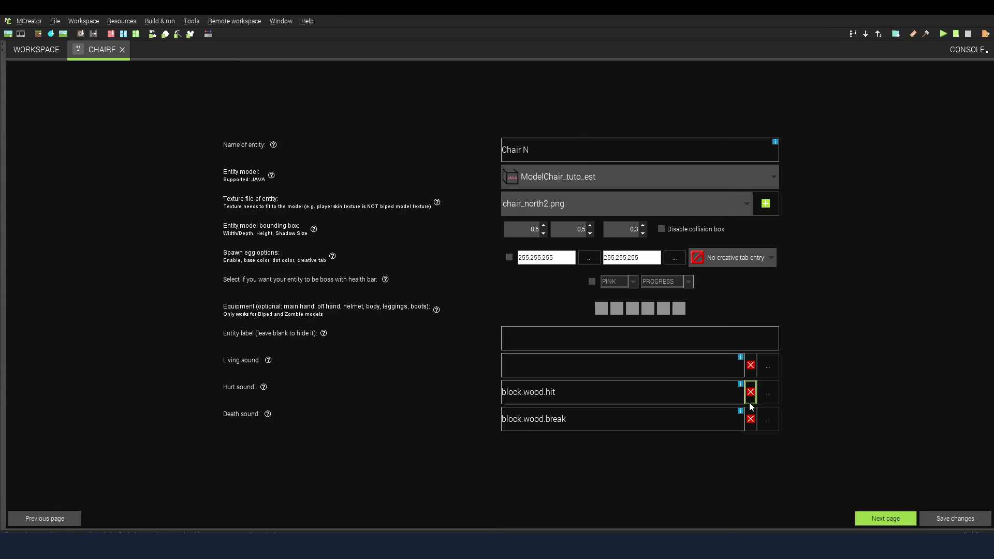
left_click(895, 516)
left_click(893, 520)
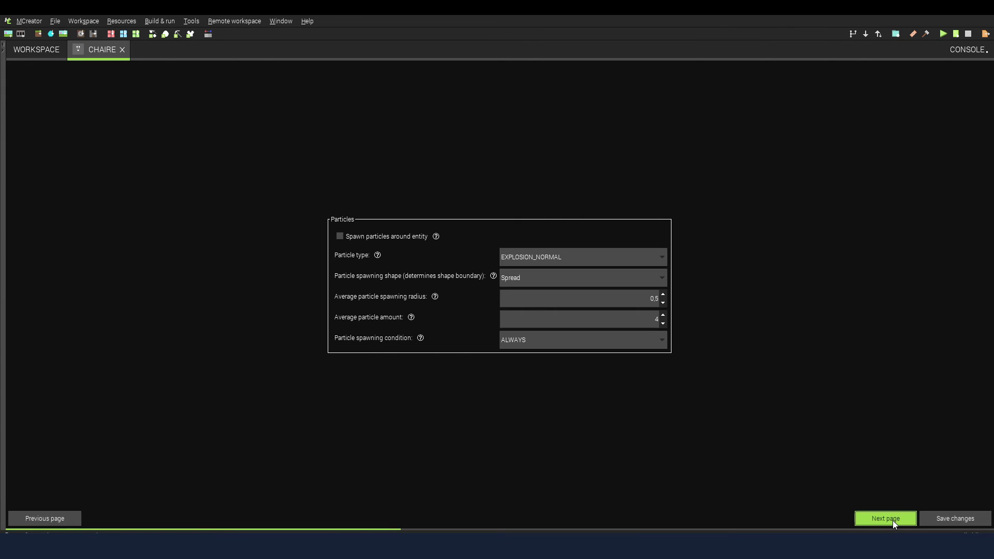
left_click(892, 521)
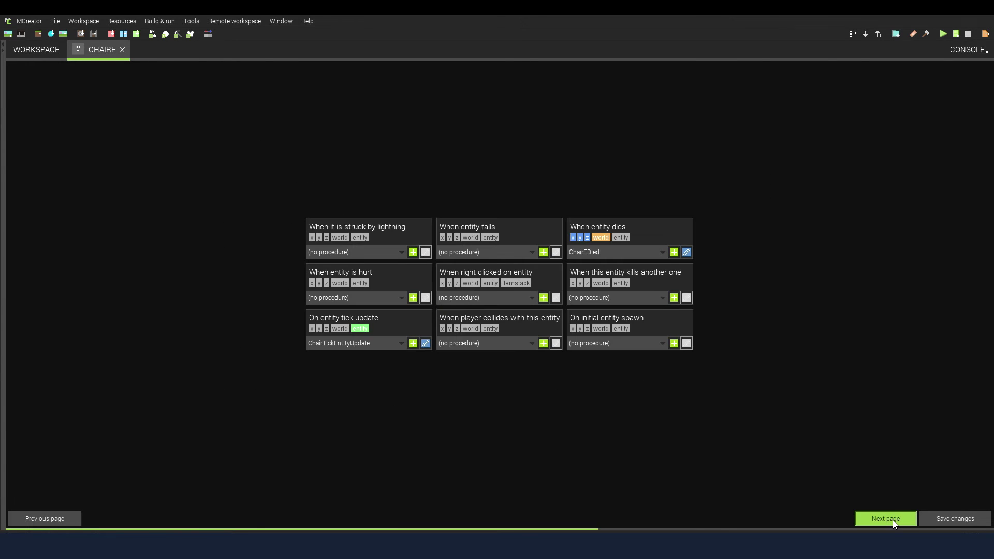
left_click(614, 254)
scroll(614, 334, "down", 1)
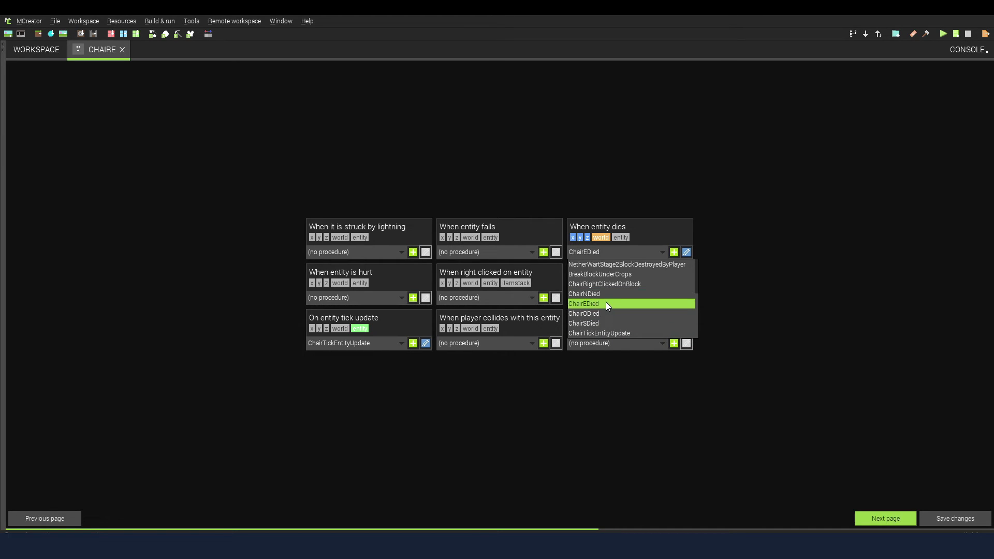
left_click(163, 450)
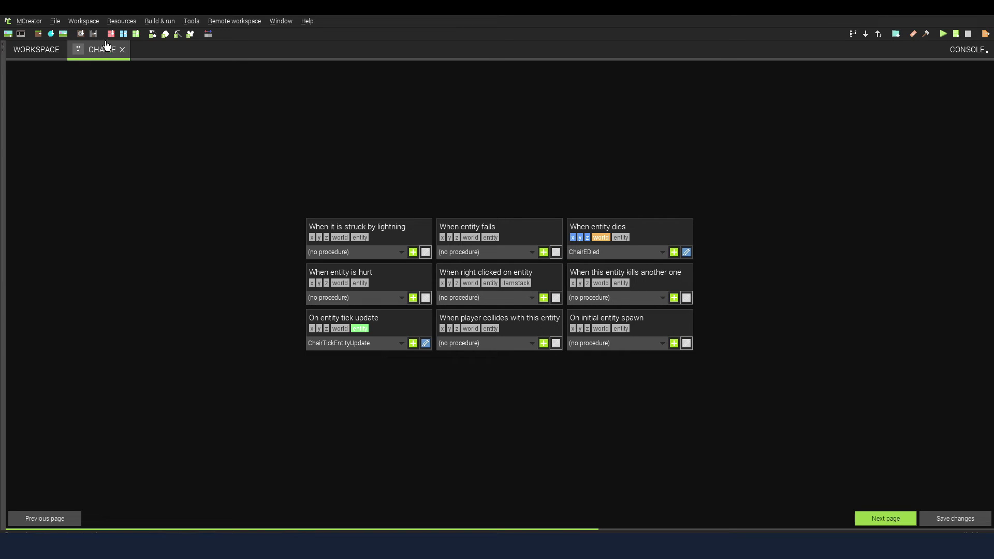
left_click(122, 49)
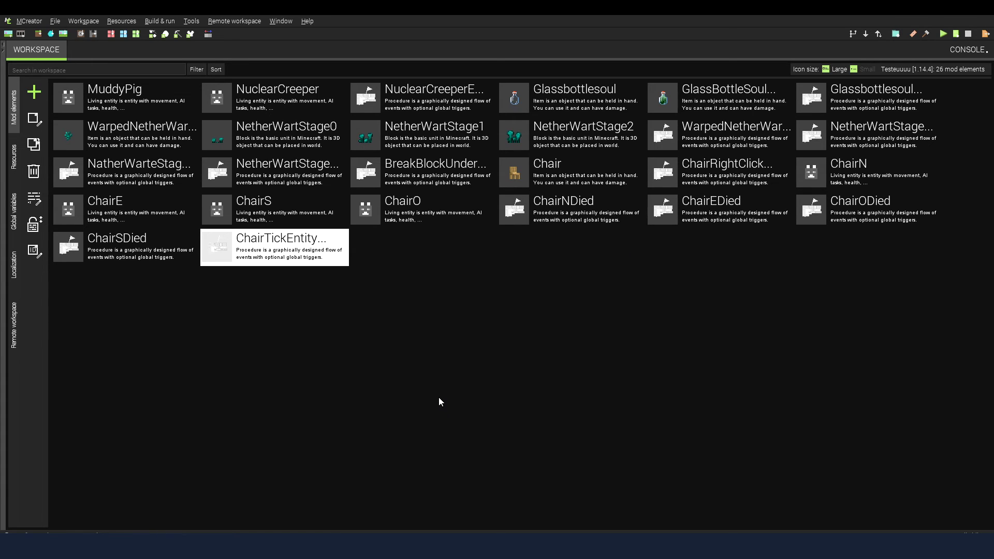
Launch the Minecraft test client, equip the Chair item and look it up among the Miscellaneous creative items
left_click(942, 34)
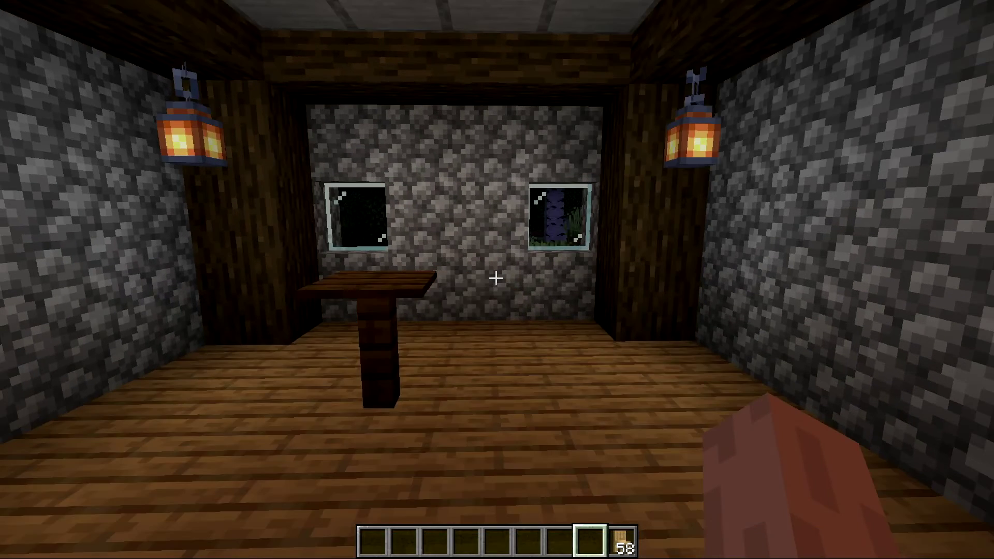
key("9")
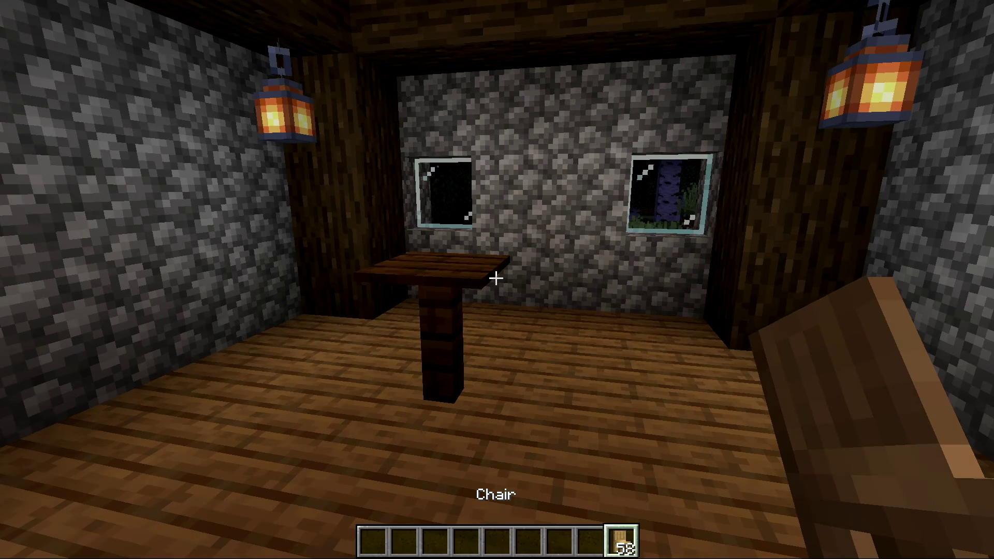
key("e")
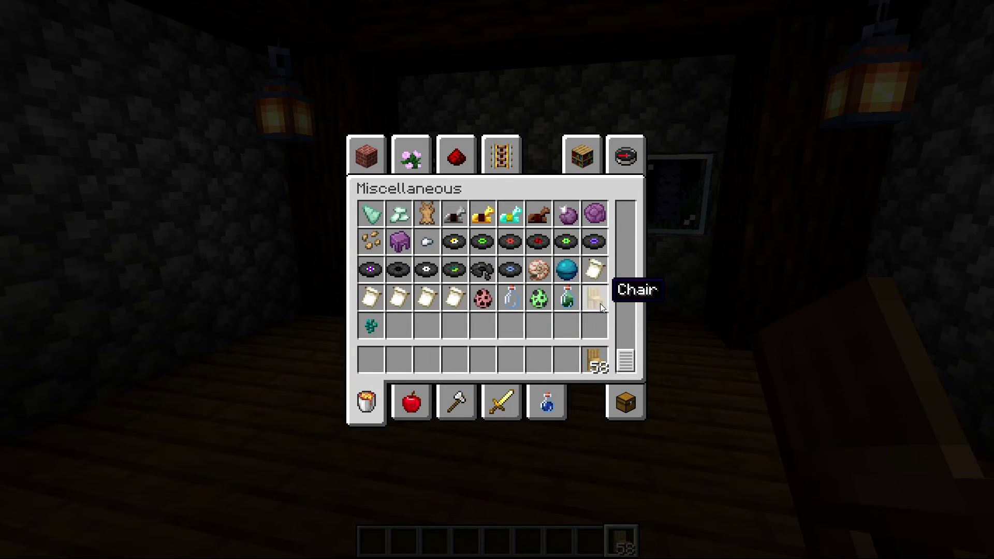
key("e")
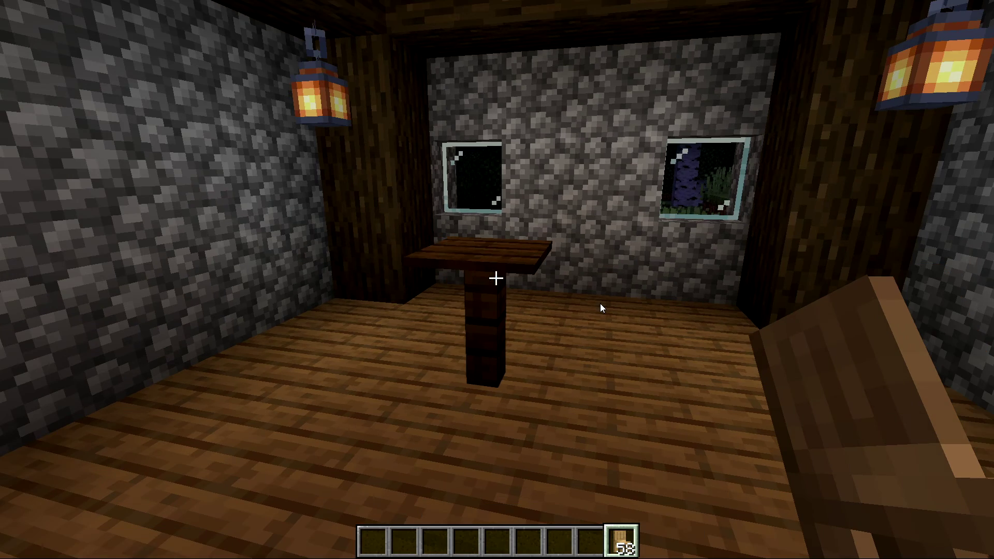
Place one Chair on the wooden floor beside the table and switch back to the empty hand
key("w")
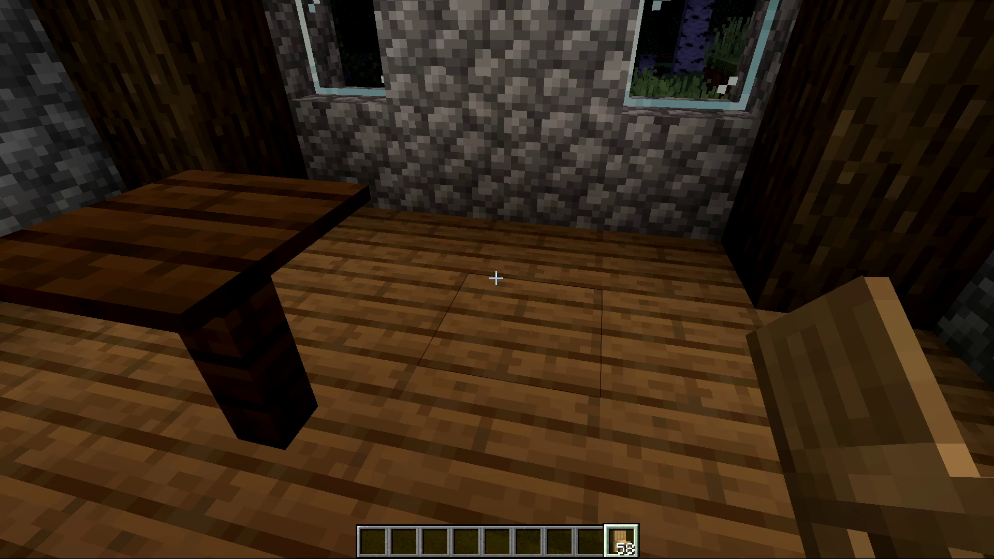
right_click(495, 278)
key("s")
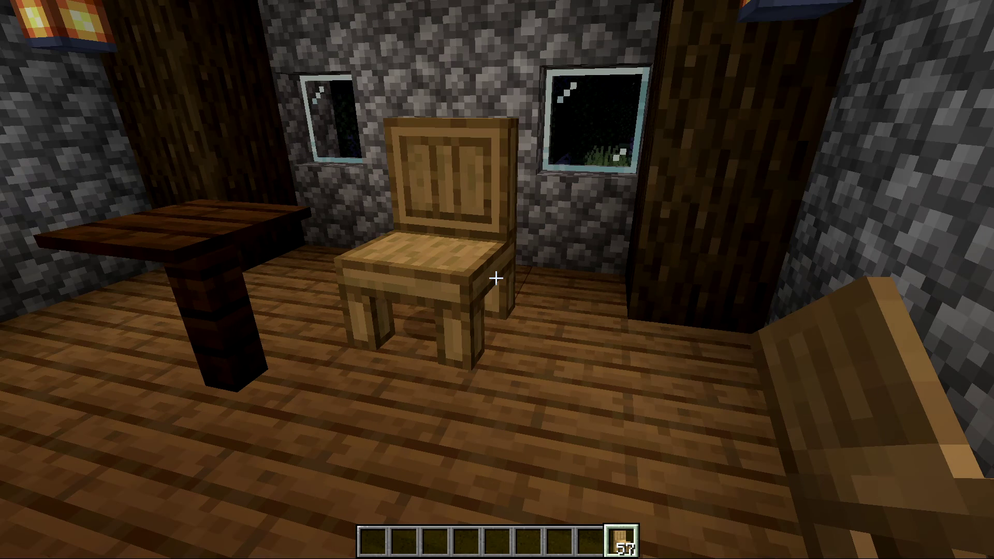
scroll(496, 278, "up", 1)
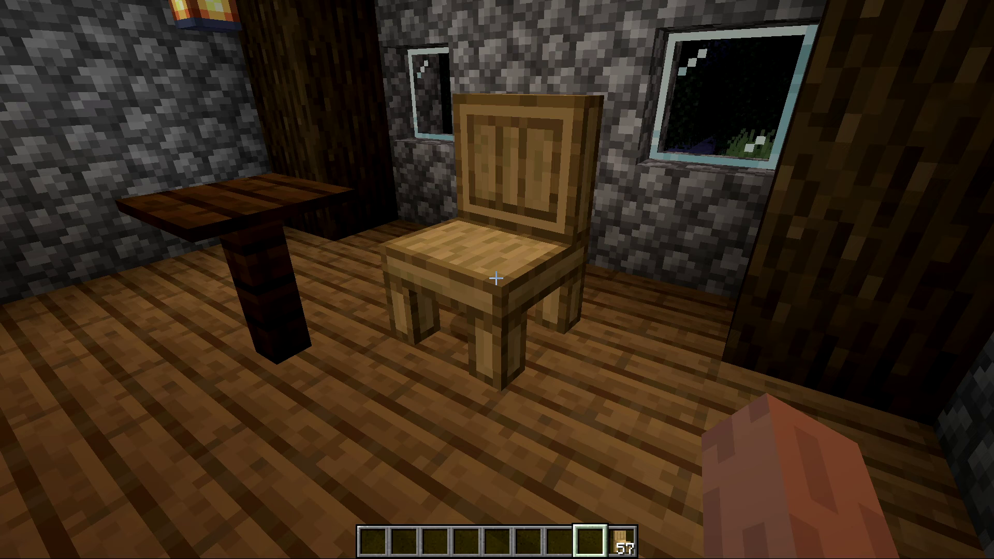
Inspect the placed chair from the side and the front by walking around it
key("w")
key("a")
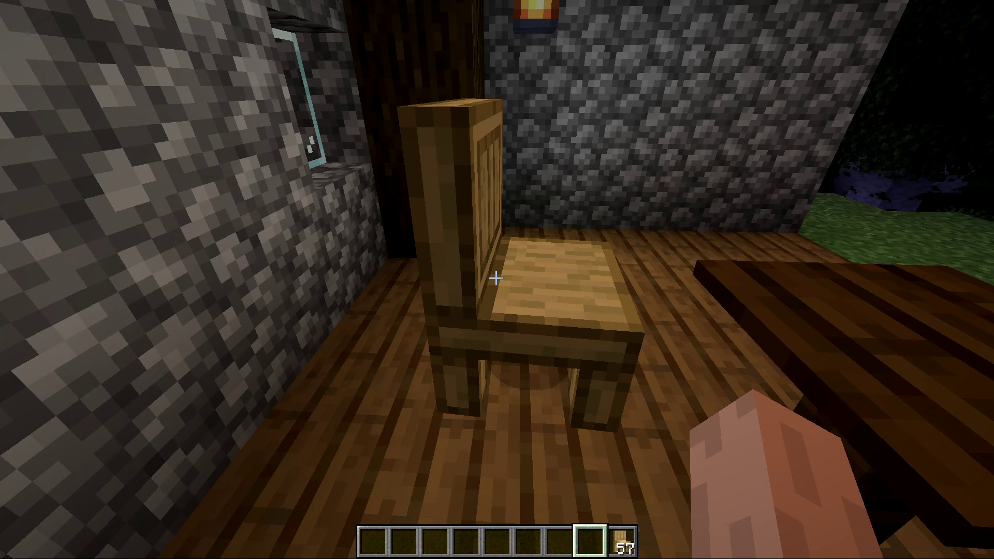
key("a")
key("a")
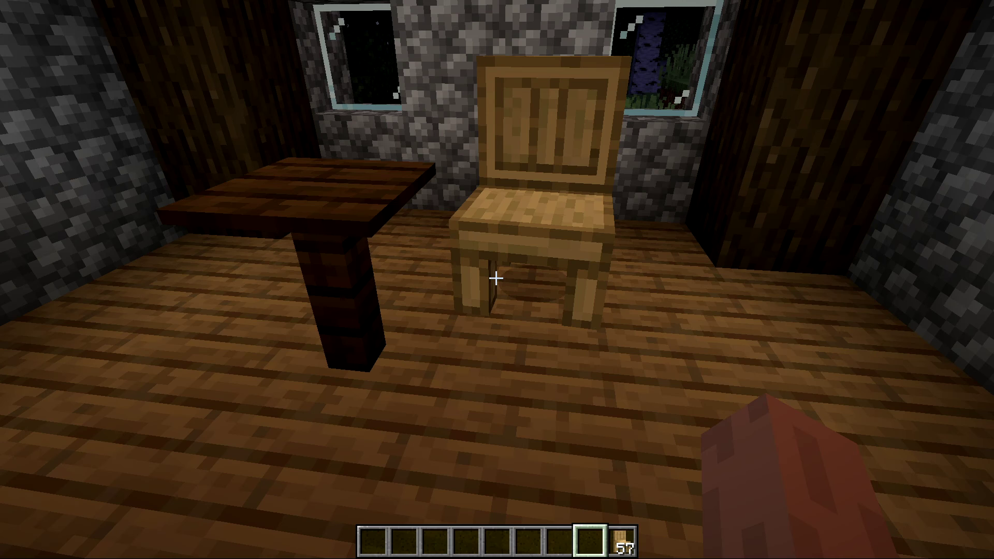
key("s")
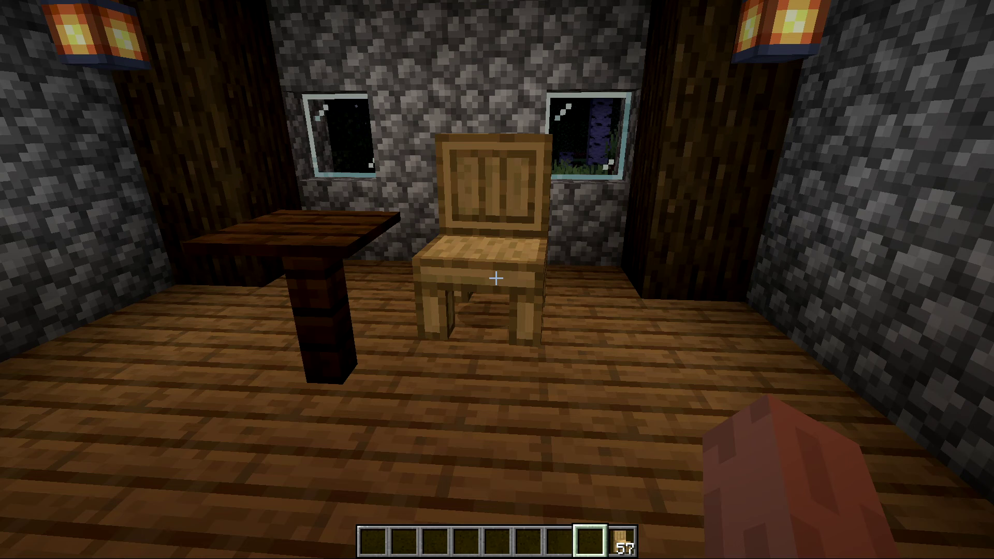
Destroy the placed chair with an empty hand, and place two chairs on either side of the table
key("w")
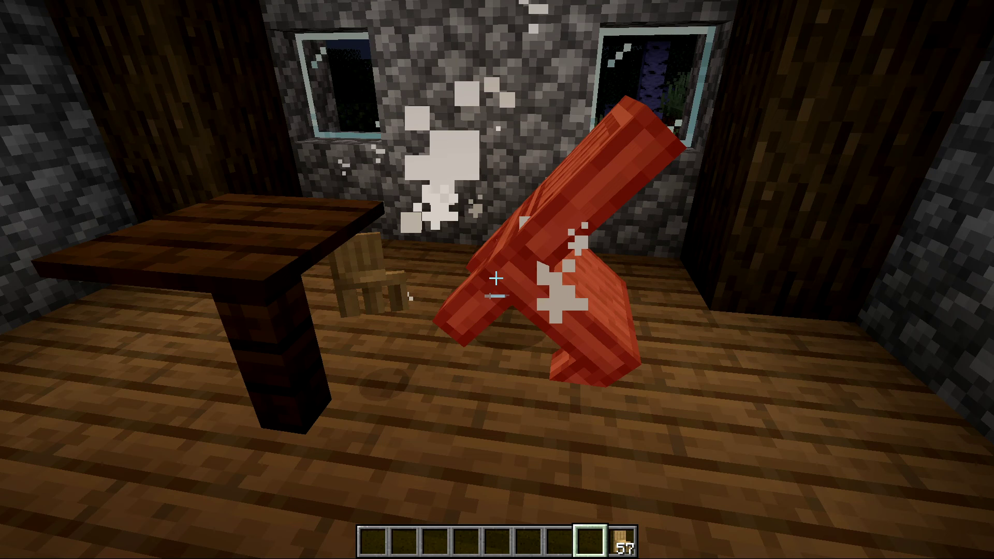
left_click(496, 278)
scroll(496, 278, "down", 1)
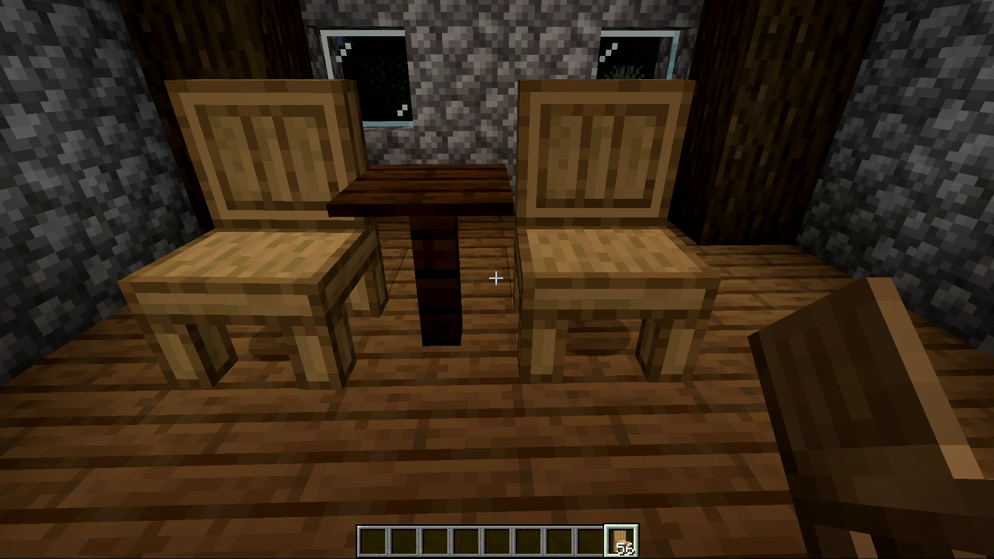
key("s")
scroll(495, 278, "up", 1)
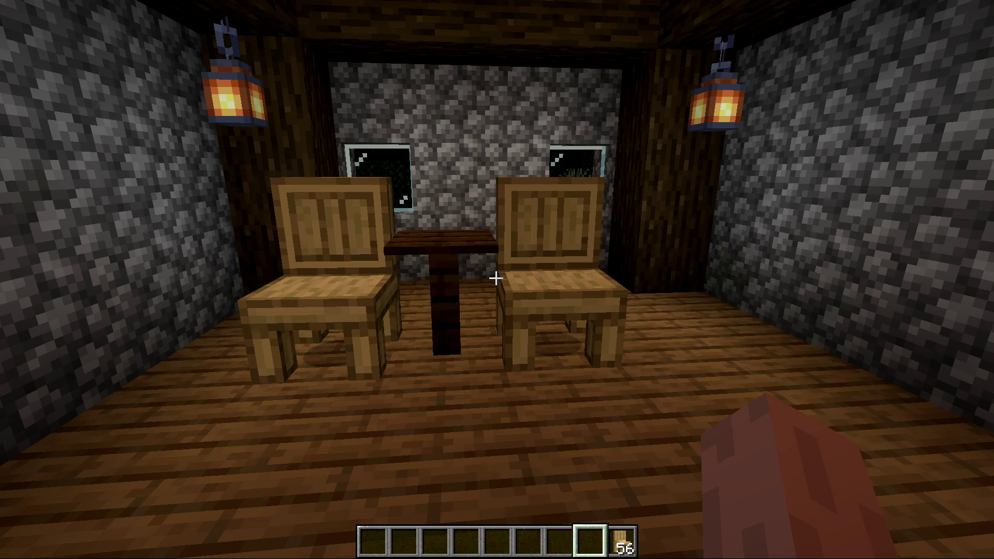
Inspect the two chairs up close and switch to the front-facing third-person view of the player
key("w")
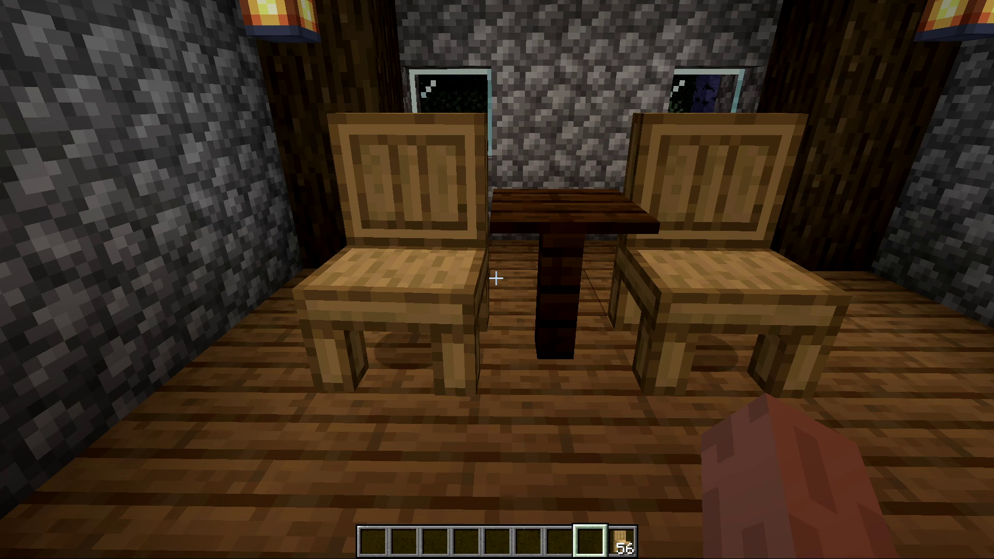
key("s")
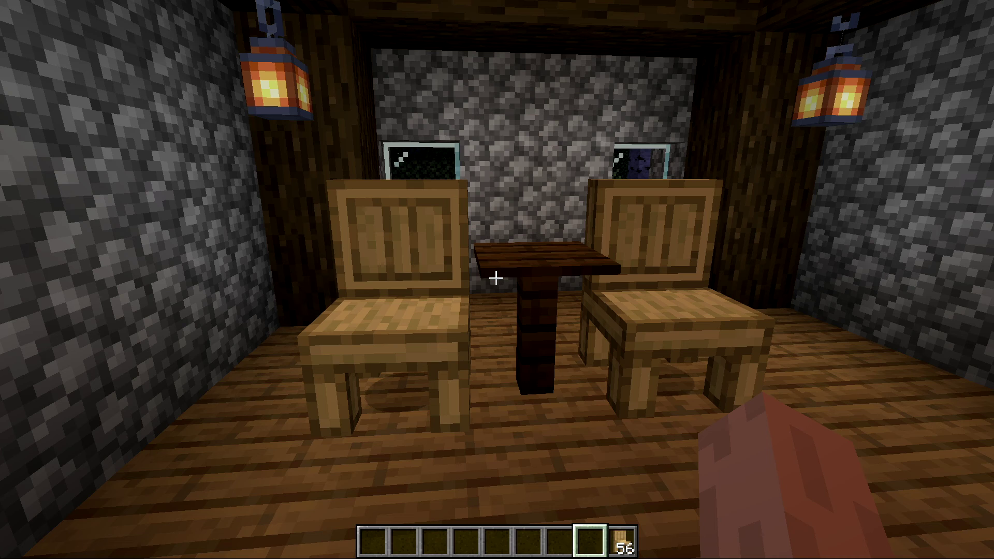
key("F5")
key("F5")
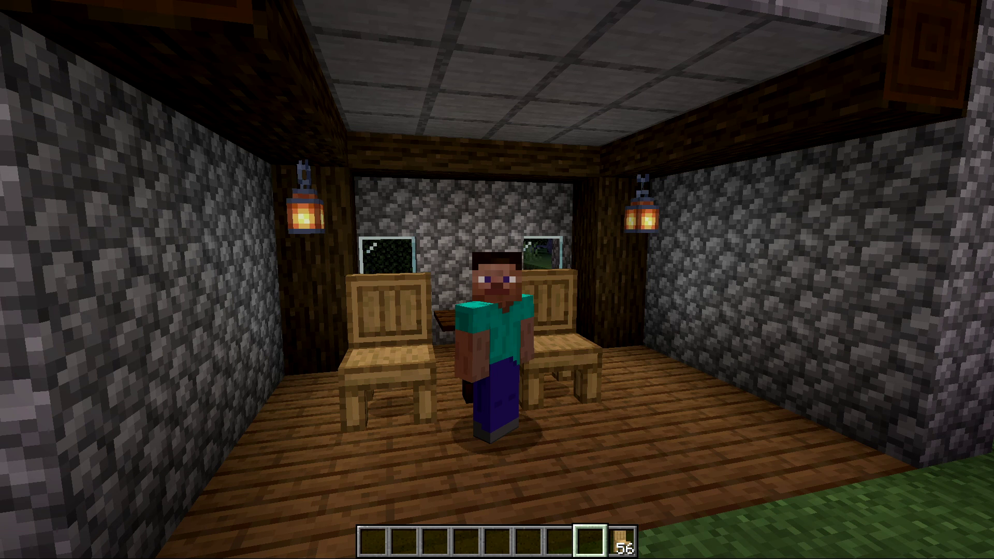